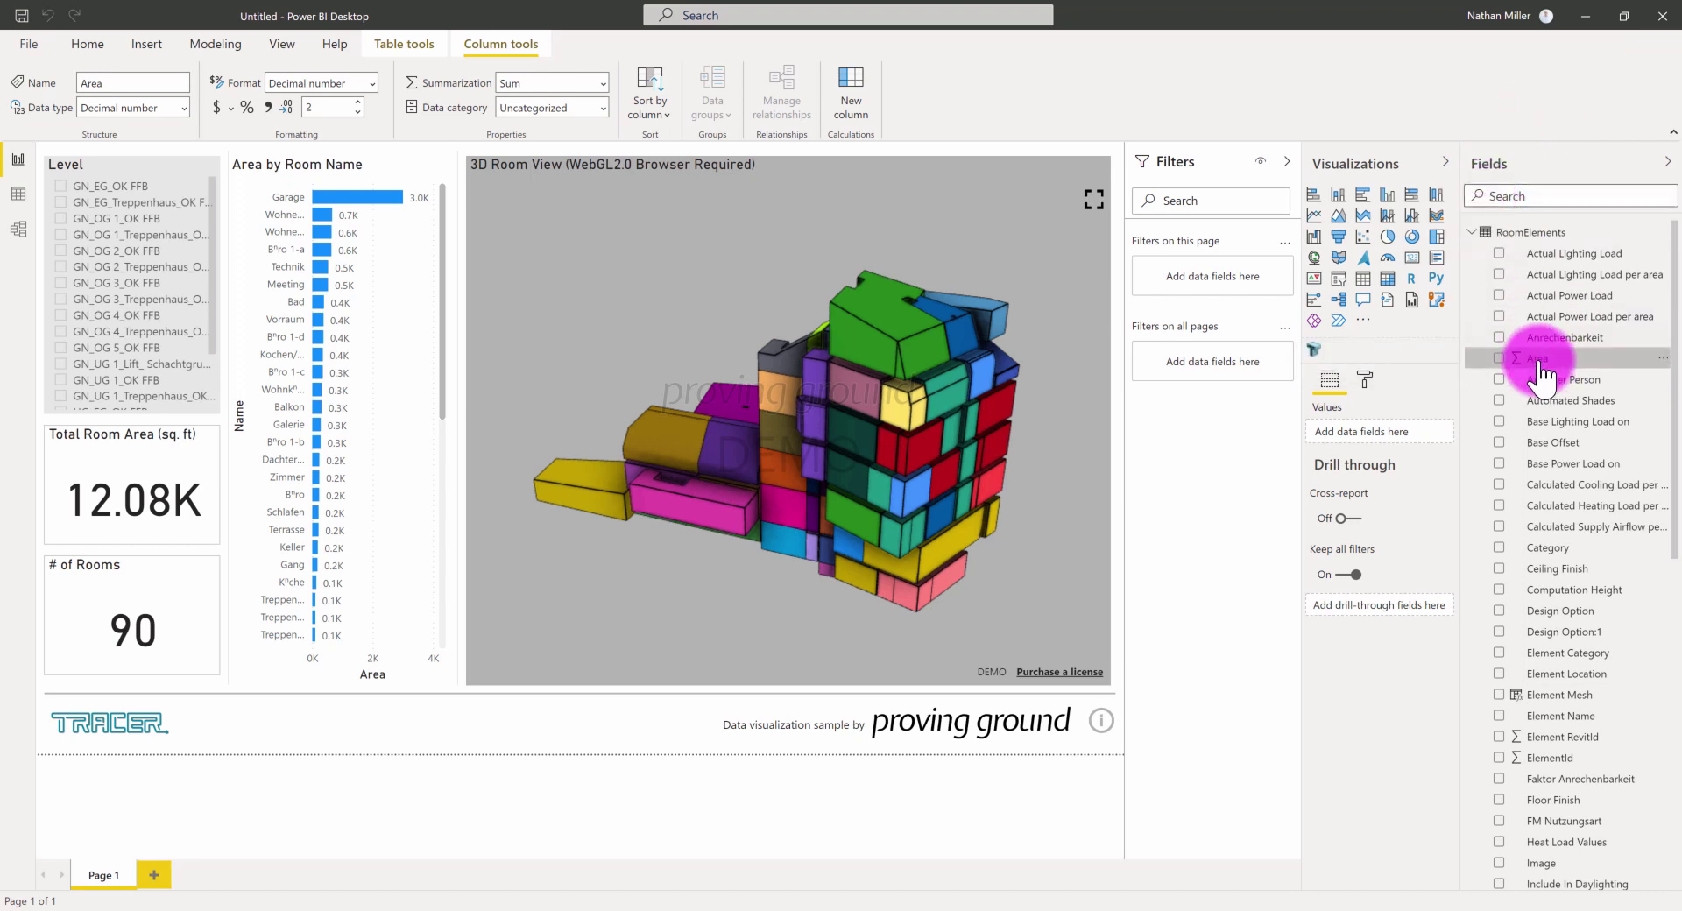
# Orbit the 3D Room View to look around the room model.
pyautogui.moveTo(732, 372); pyautogui.dragTo(666, 377)
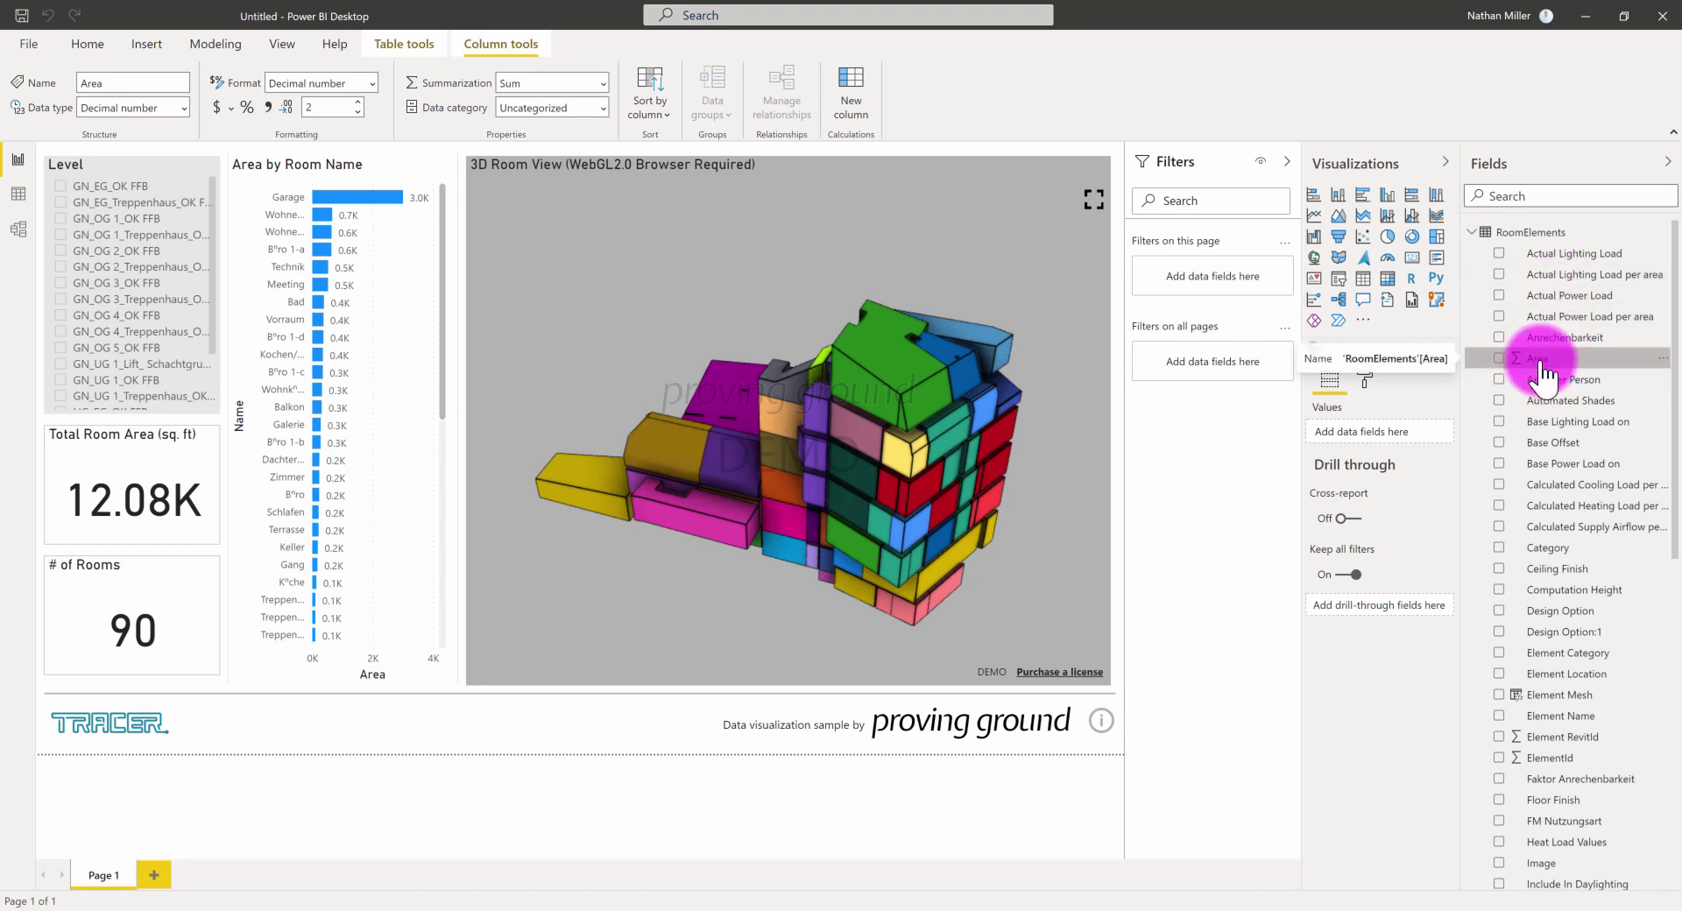
# Add the calculated column Area (sq. meters) = RoomElements[Area] / 10.764 to RoomElements.
pyautogui.rightClick(1536, 235)
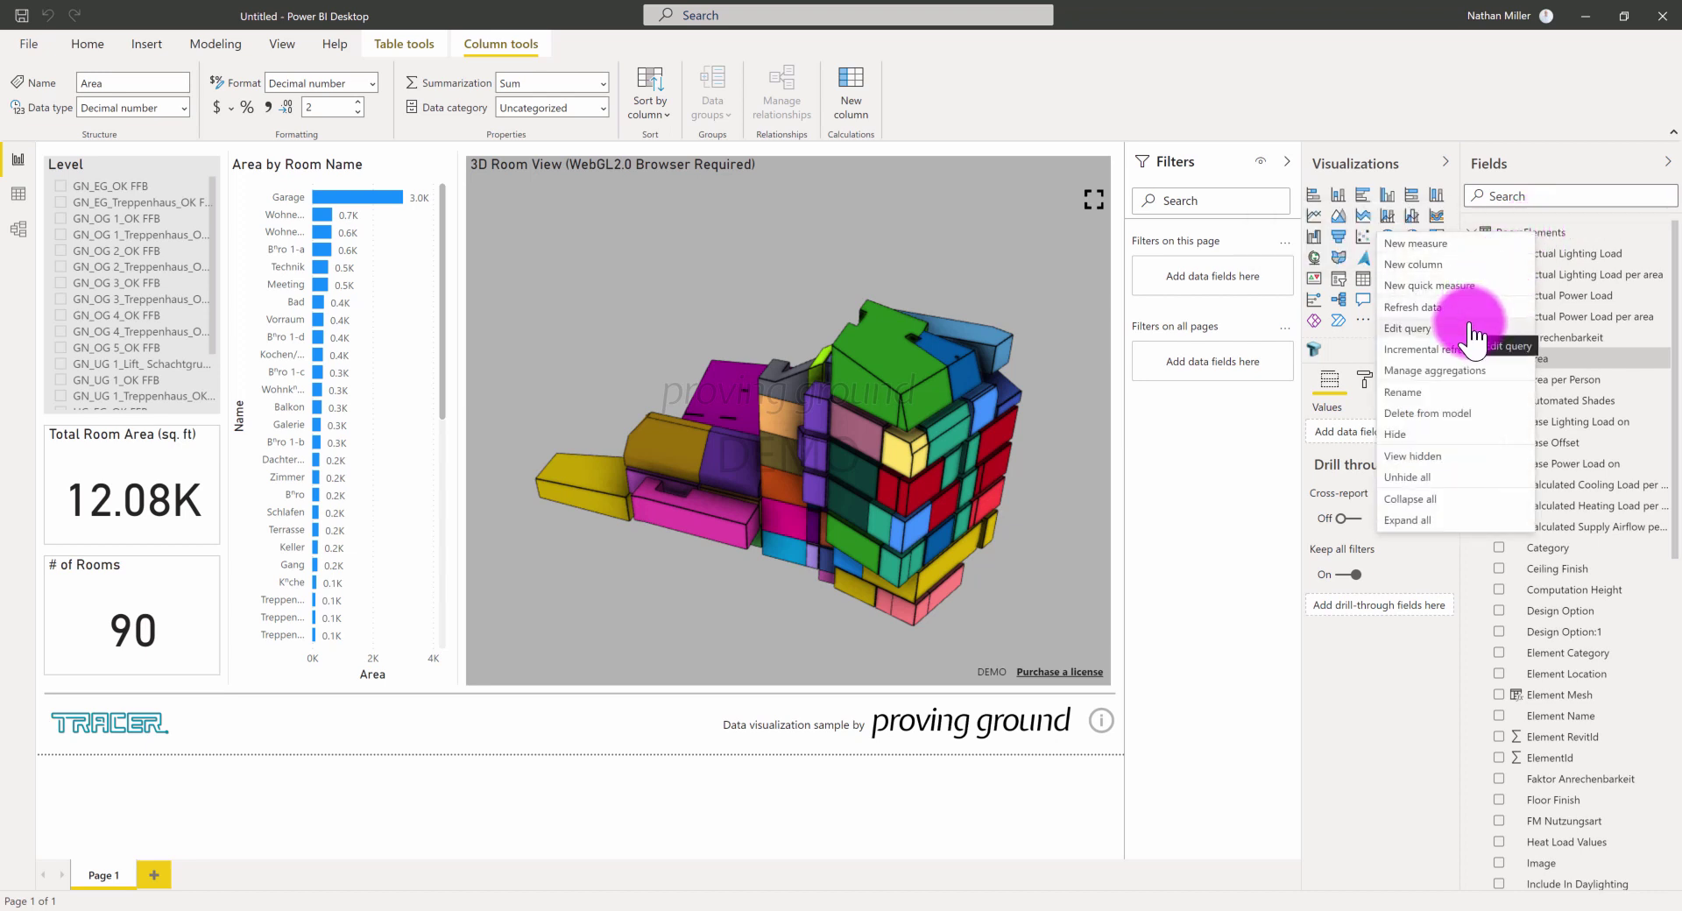
pyautogui.click(1458, 282)
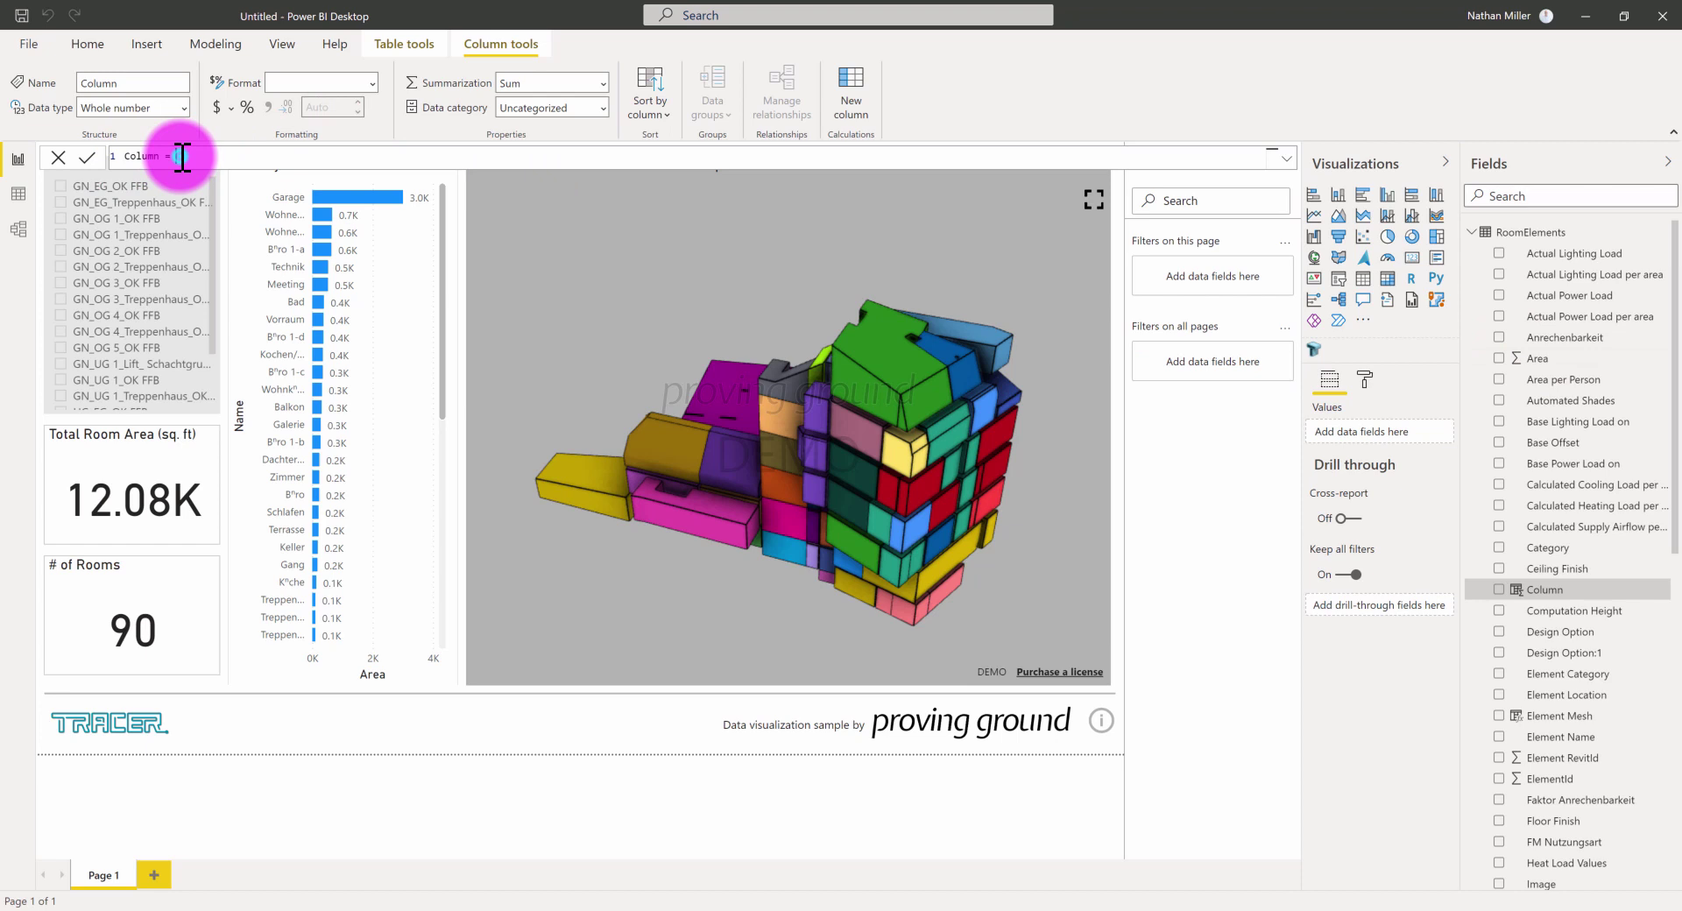
pyautogui.write('Ar')
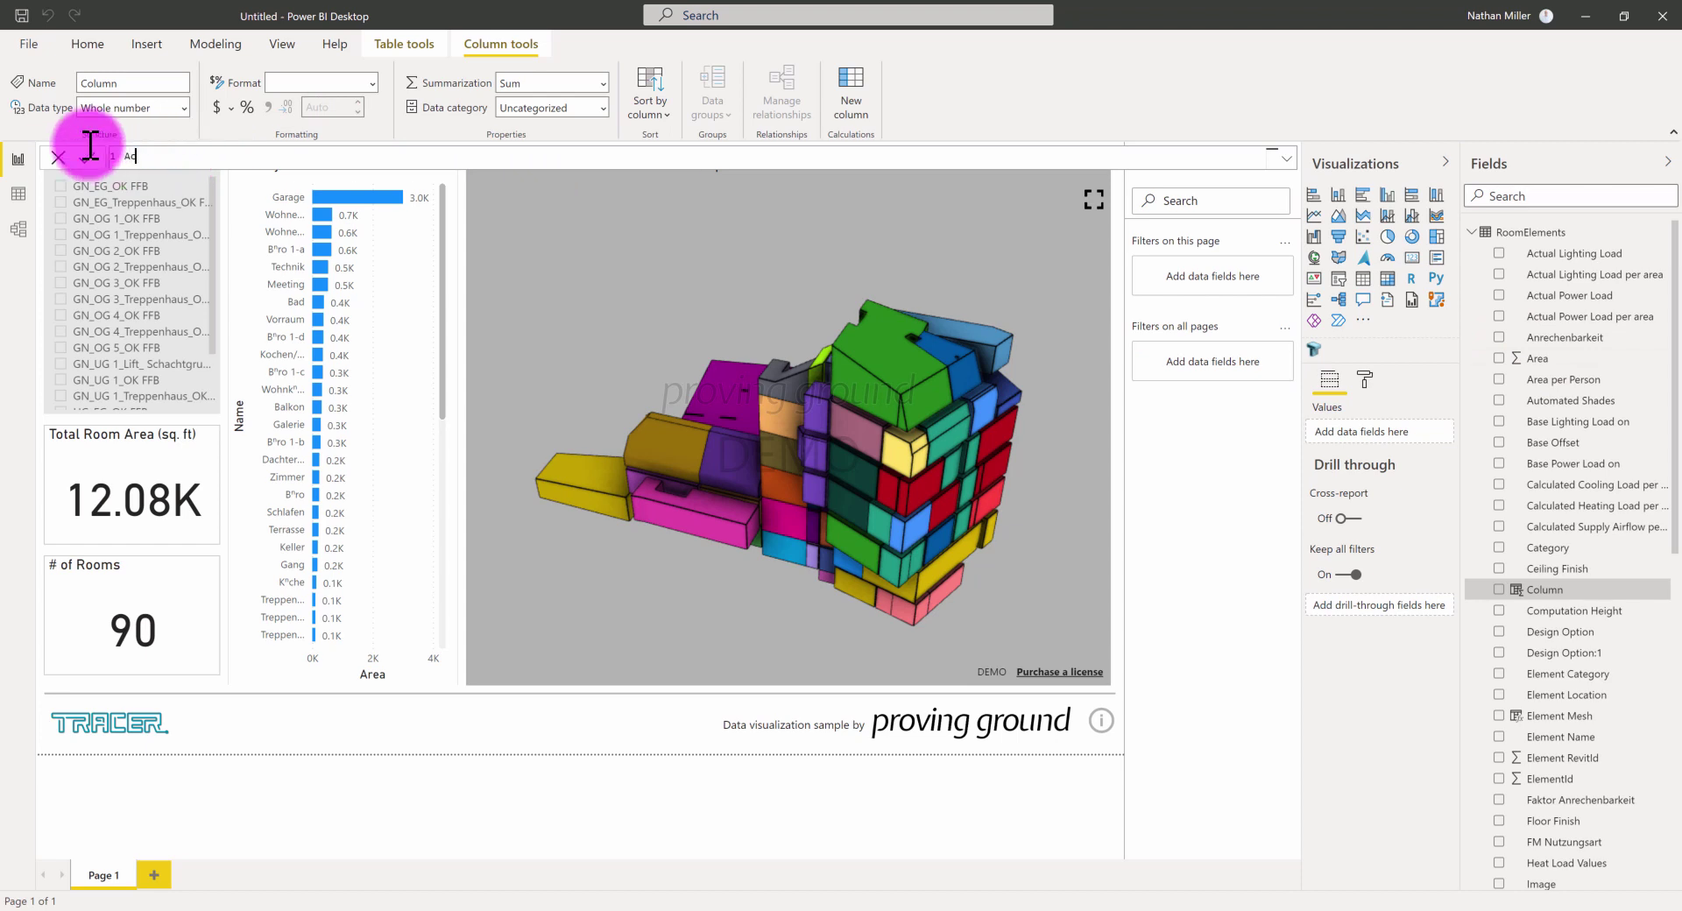
pyautogui.write('ea (sq. meters) =')
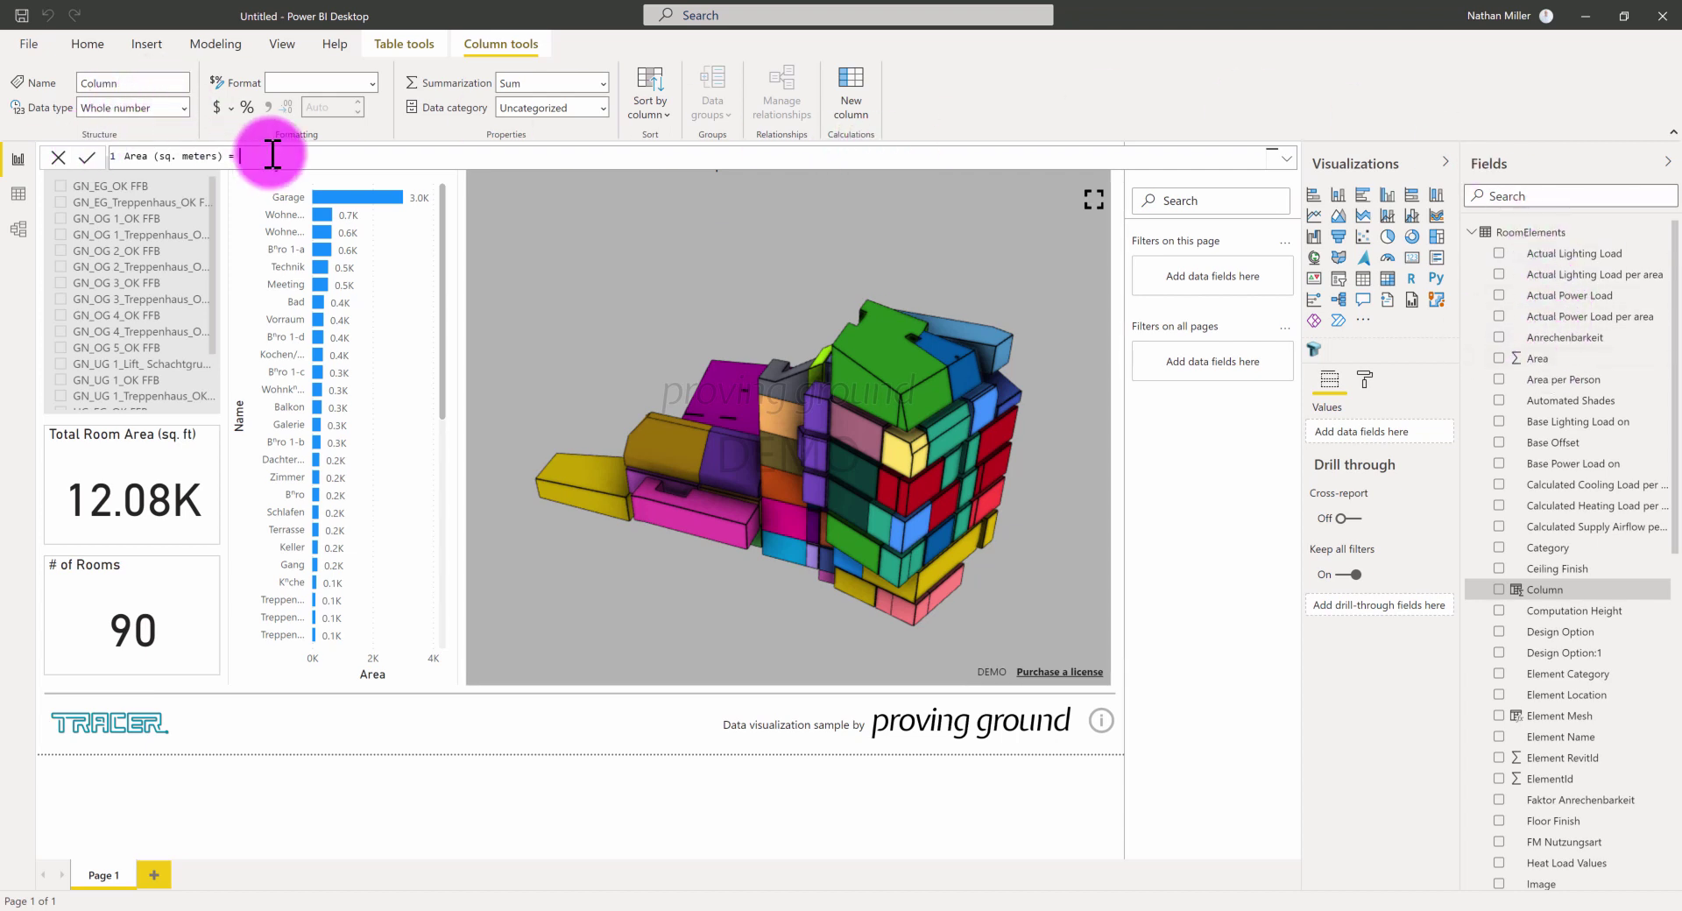
pyautogui.write('Area')
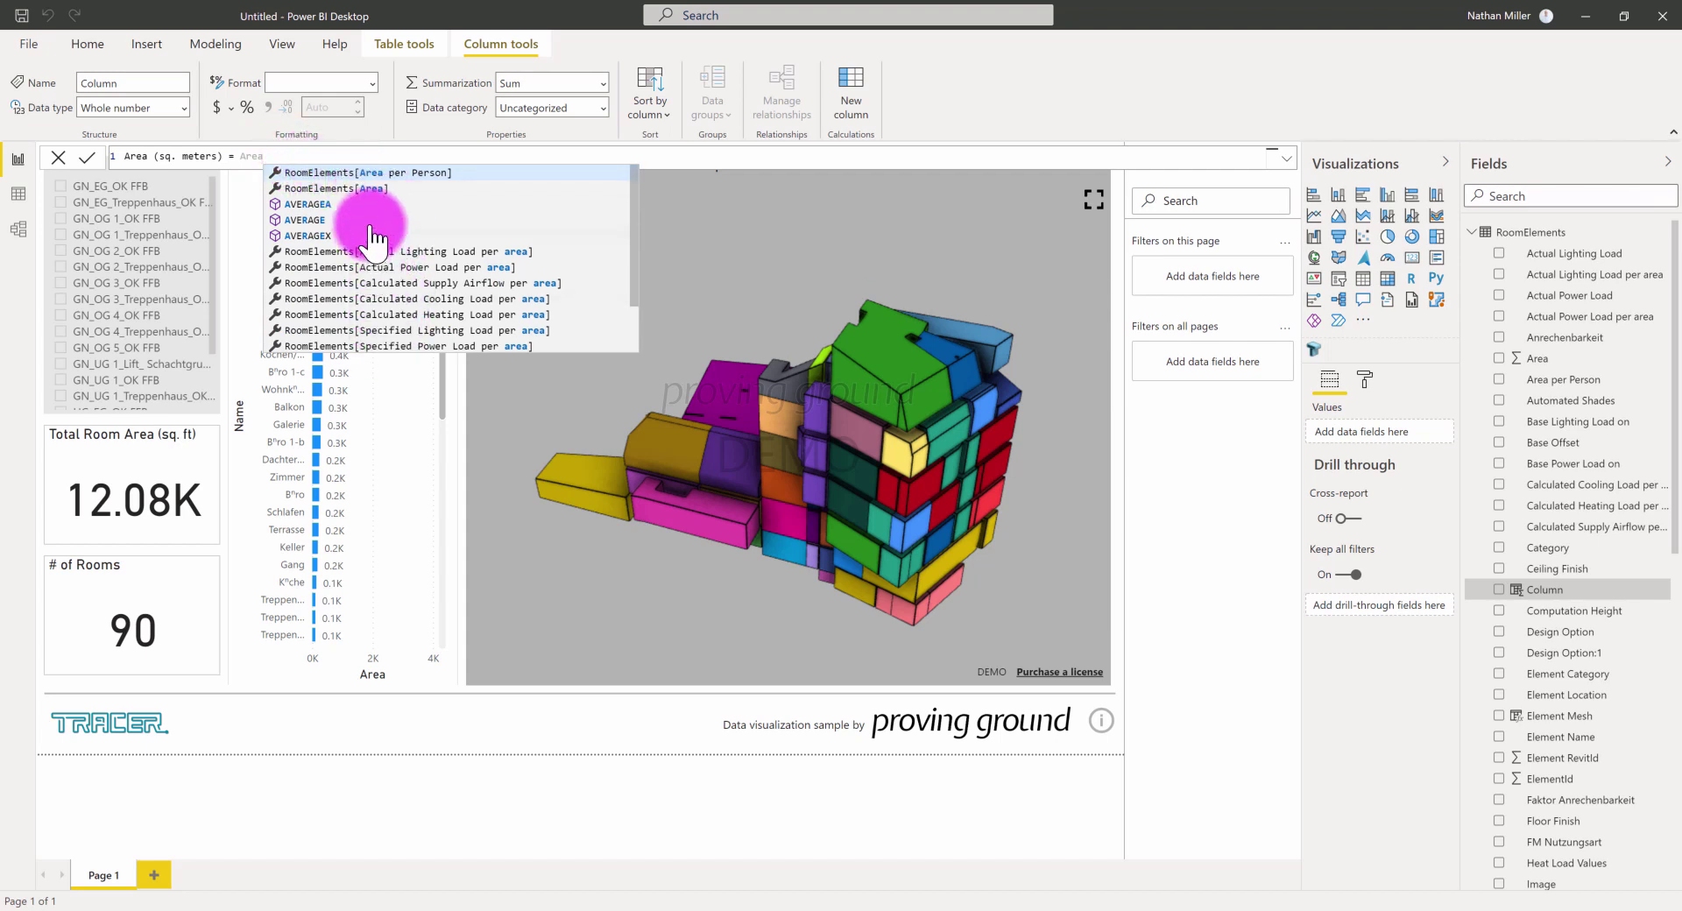
pyautogui.click(349, 188)
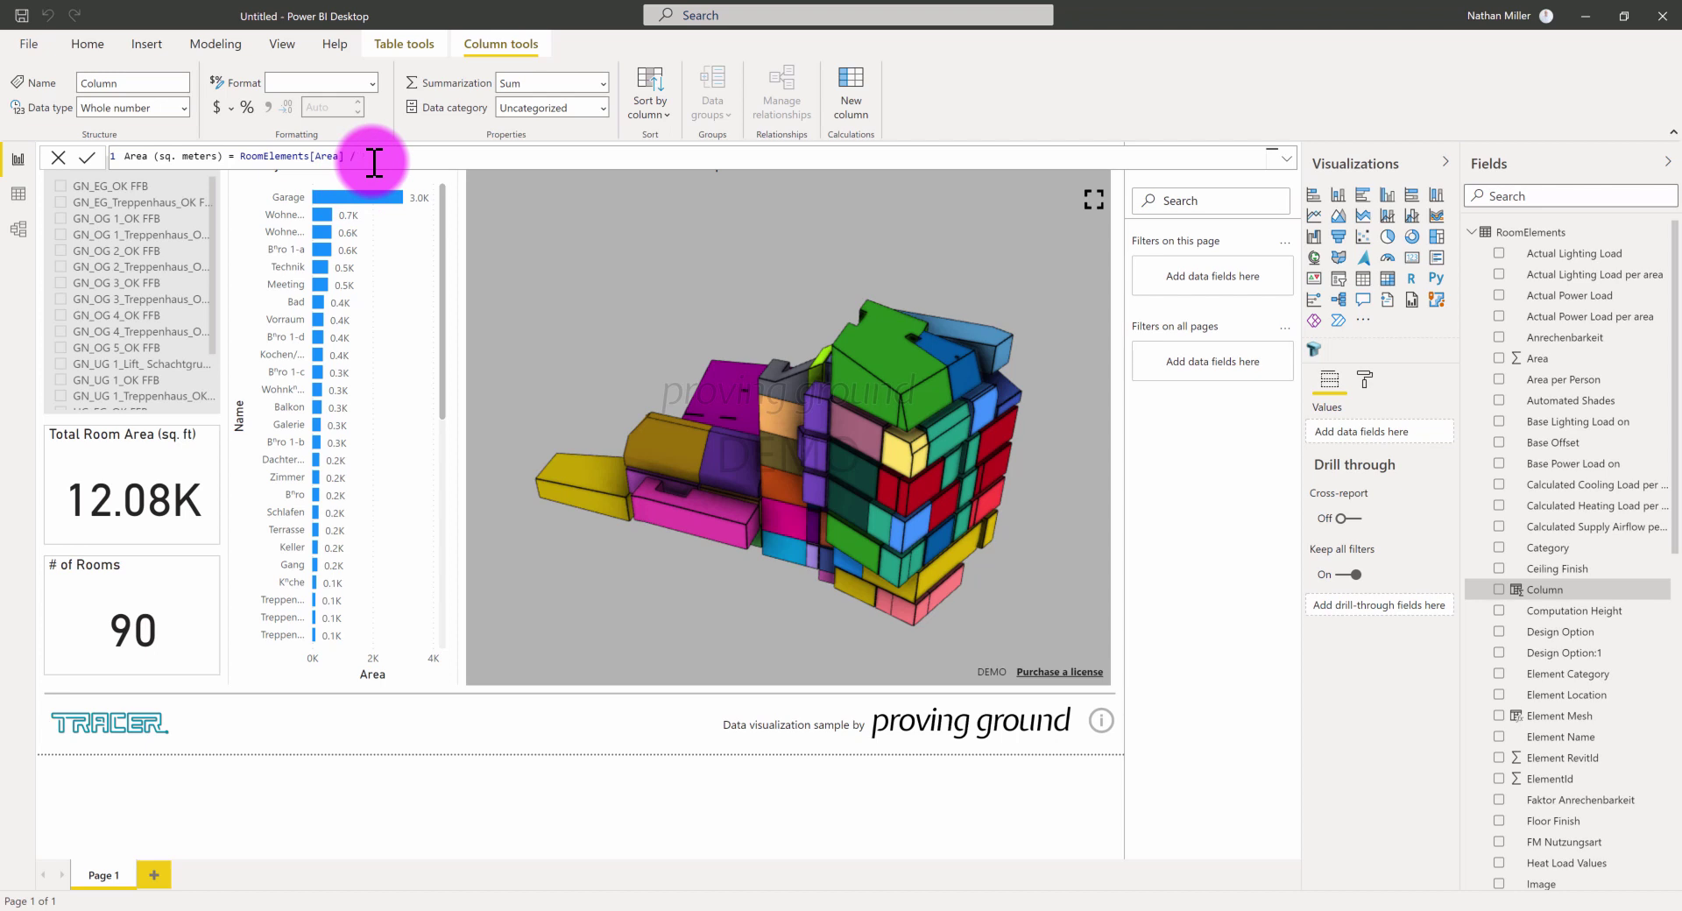
pyautogui.write('/ 10.764')
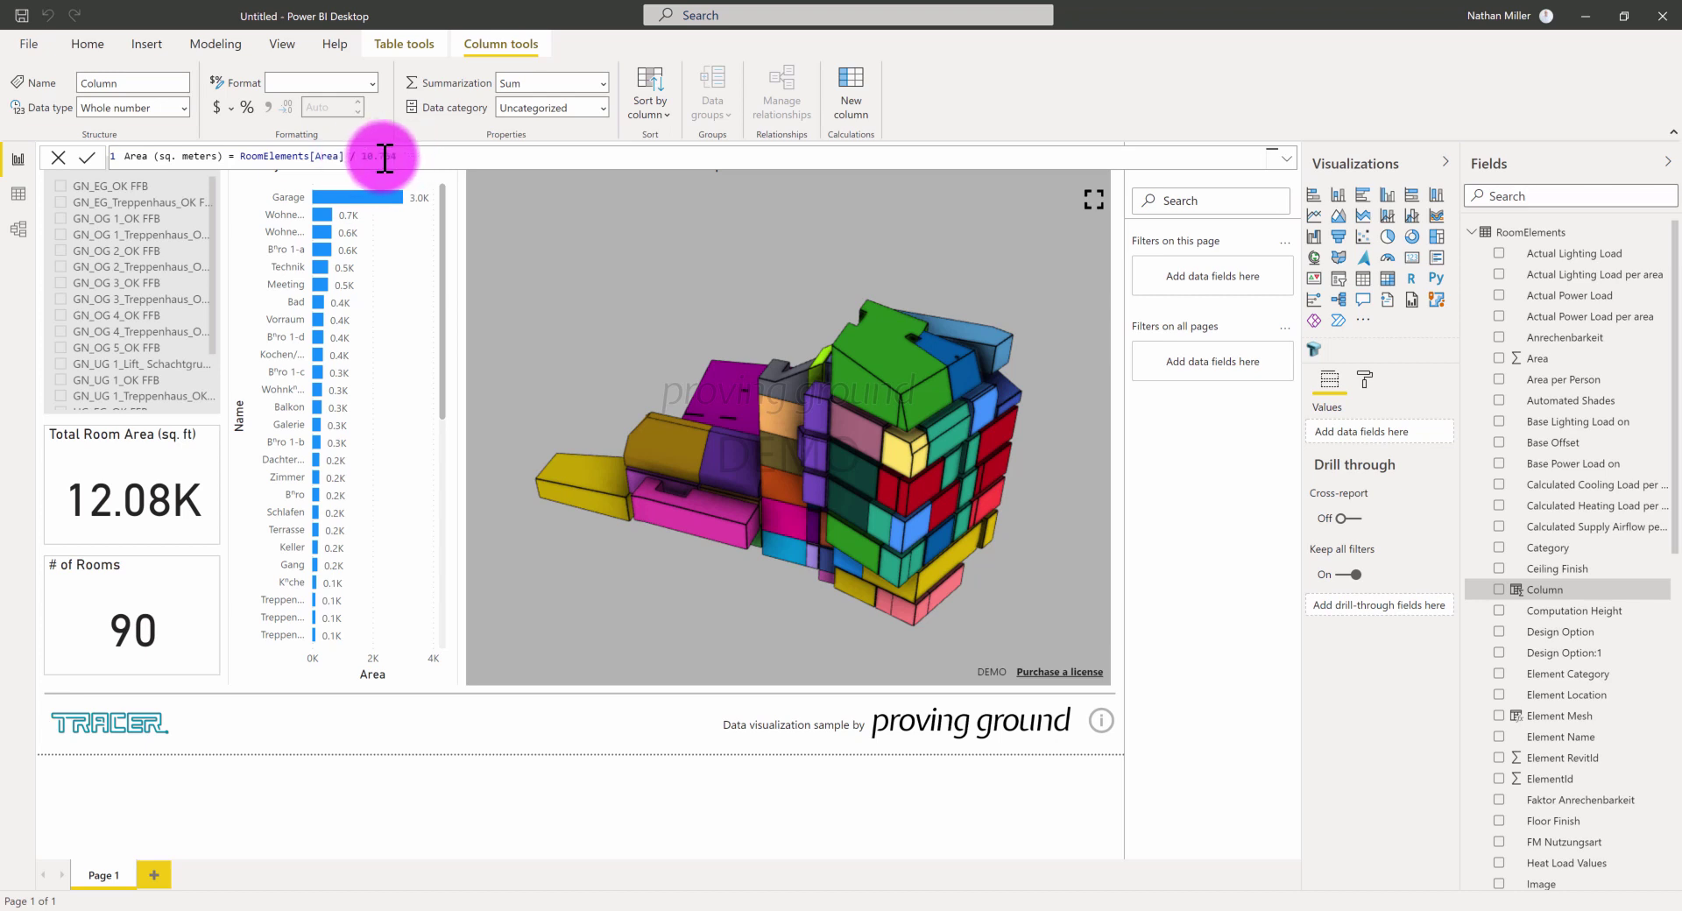
pyautogui.click(87, 157)
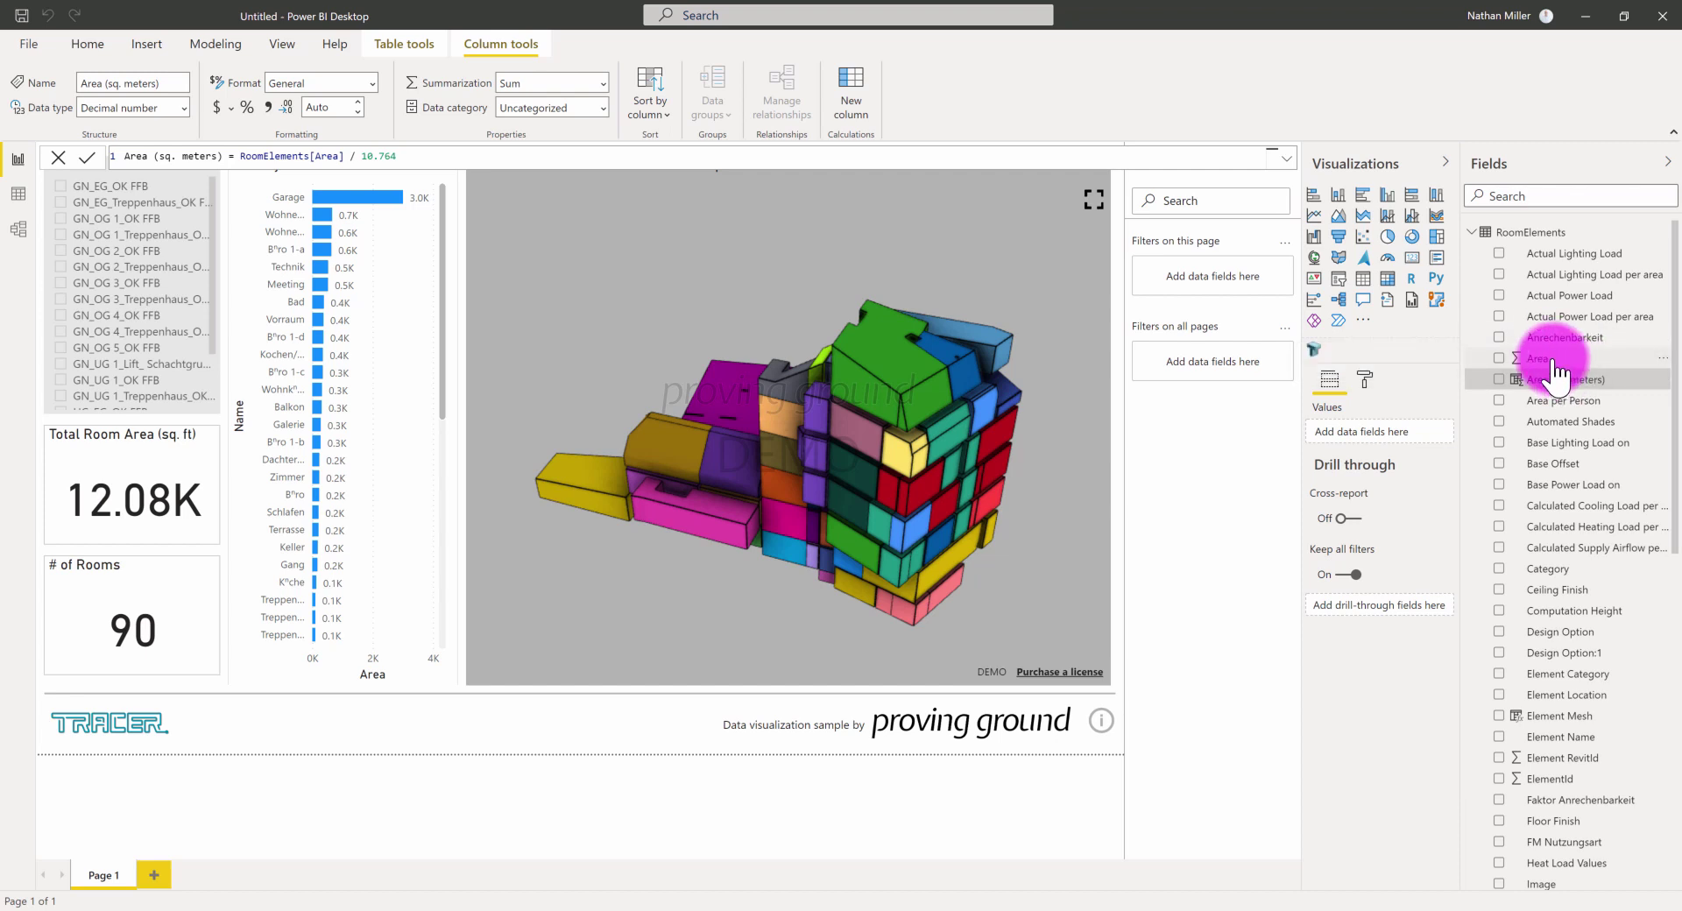
# Swap the Total Room Area card's field to Area (sq. meters), showing 1.12K.
pyautogui.click(94, 438)
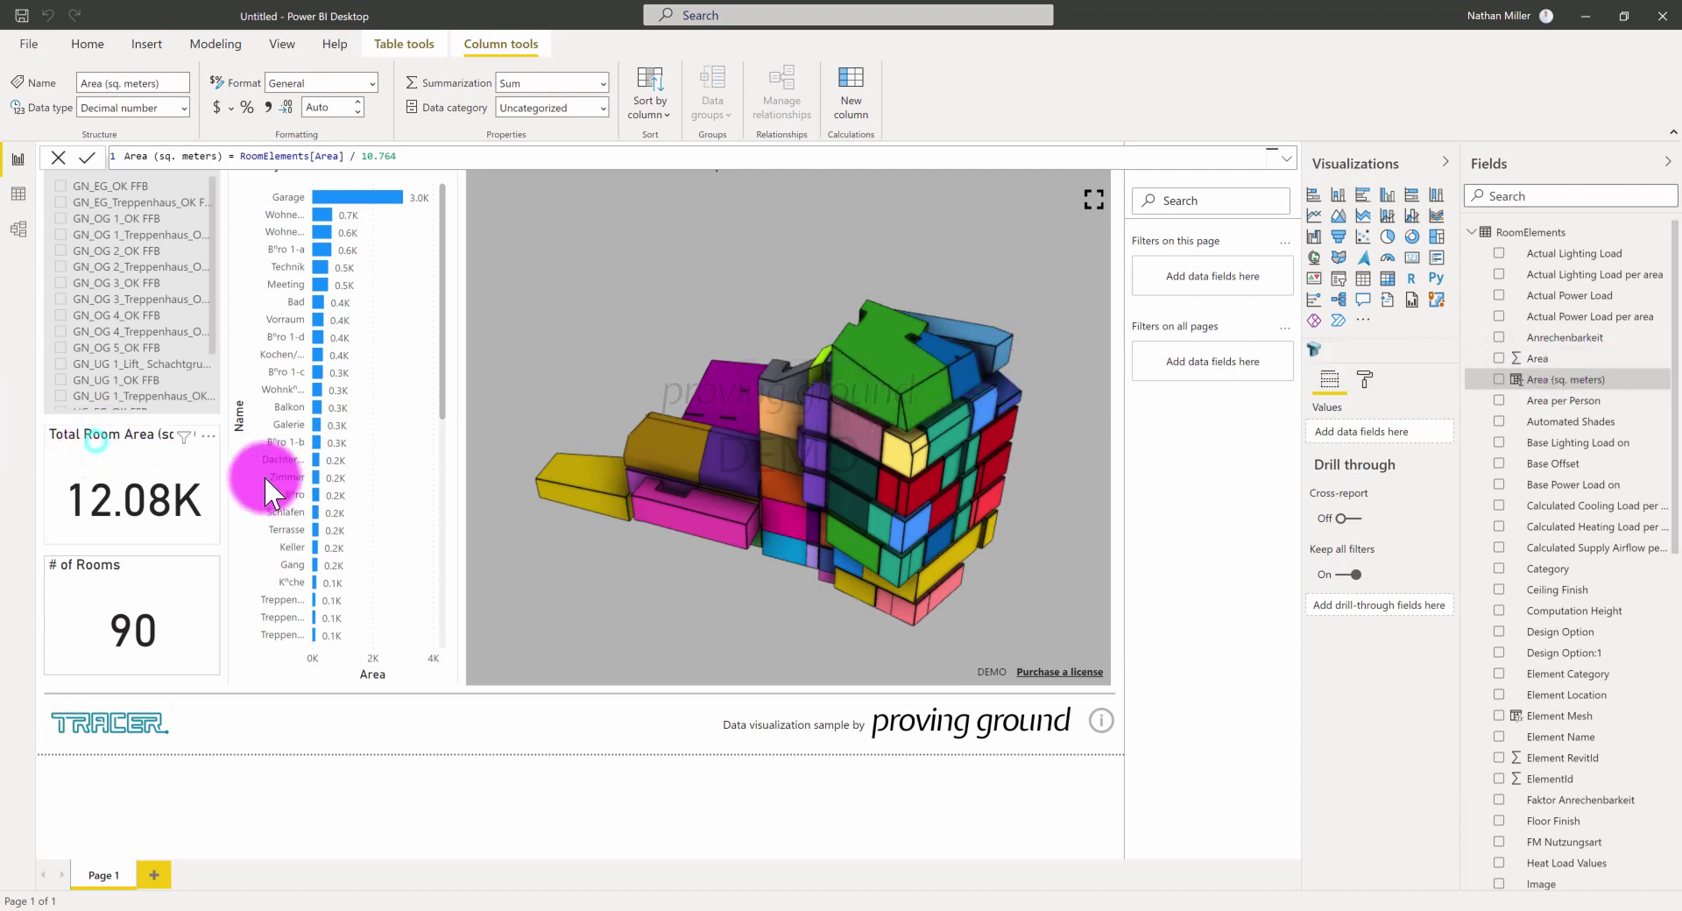
pyautogui.click(156, 493)
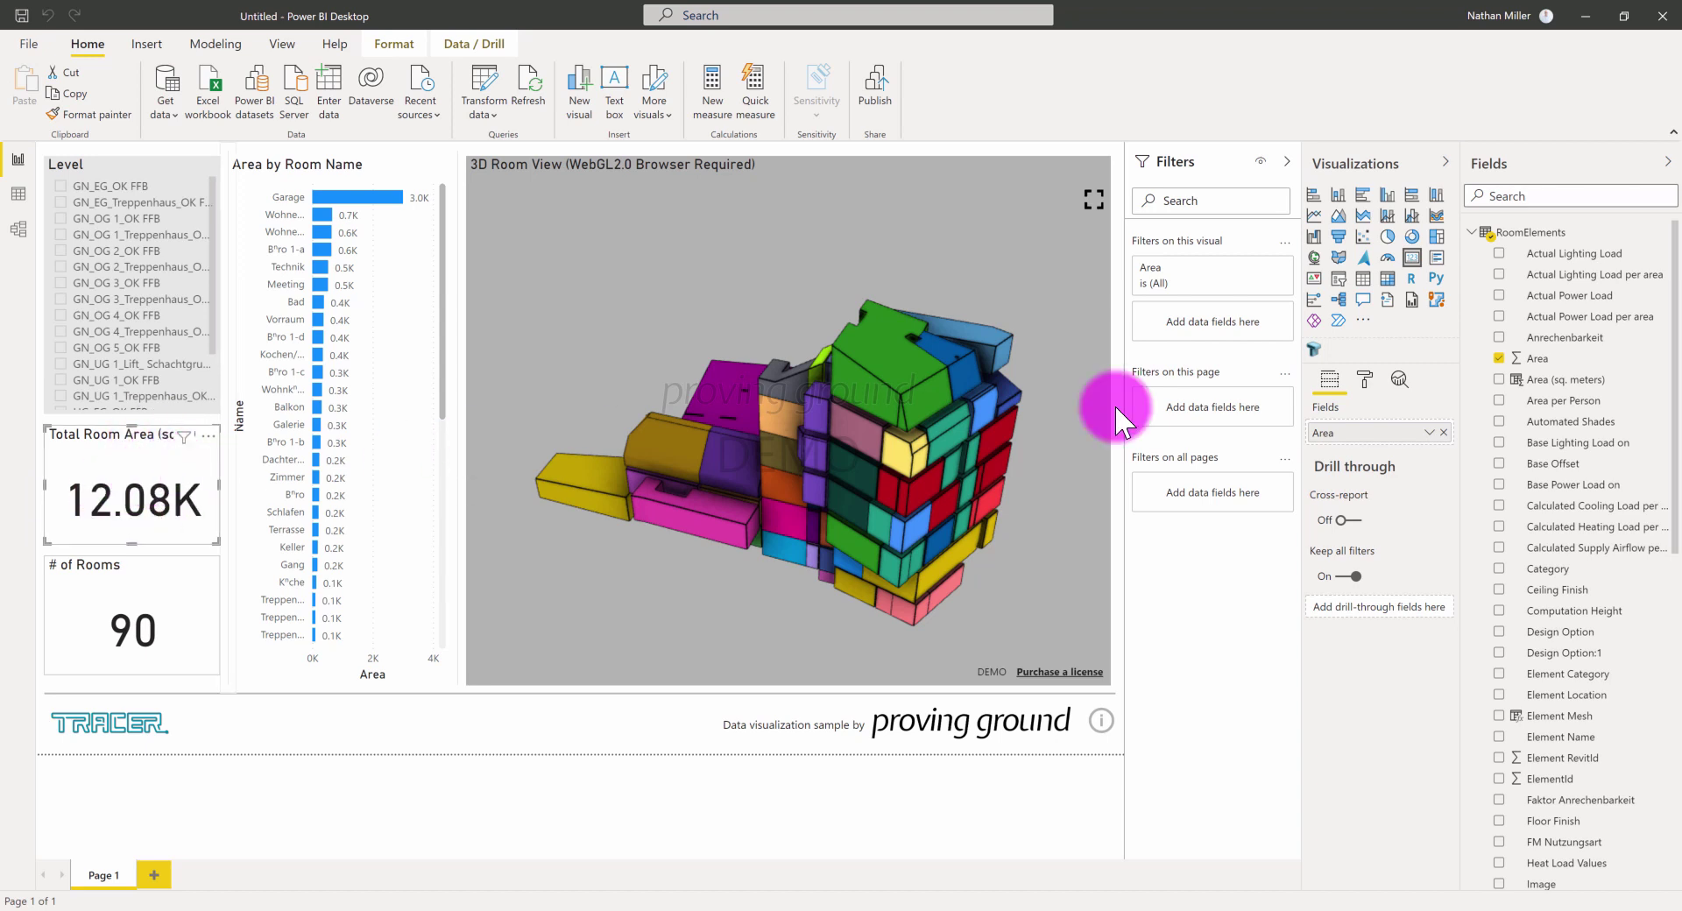
pyautogui.moveTo(1569, 379); pyautogui.dragTo(1373, 428)
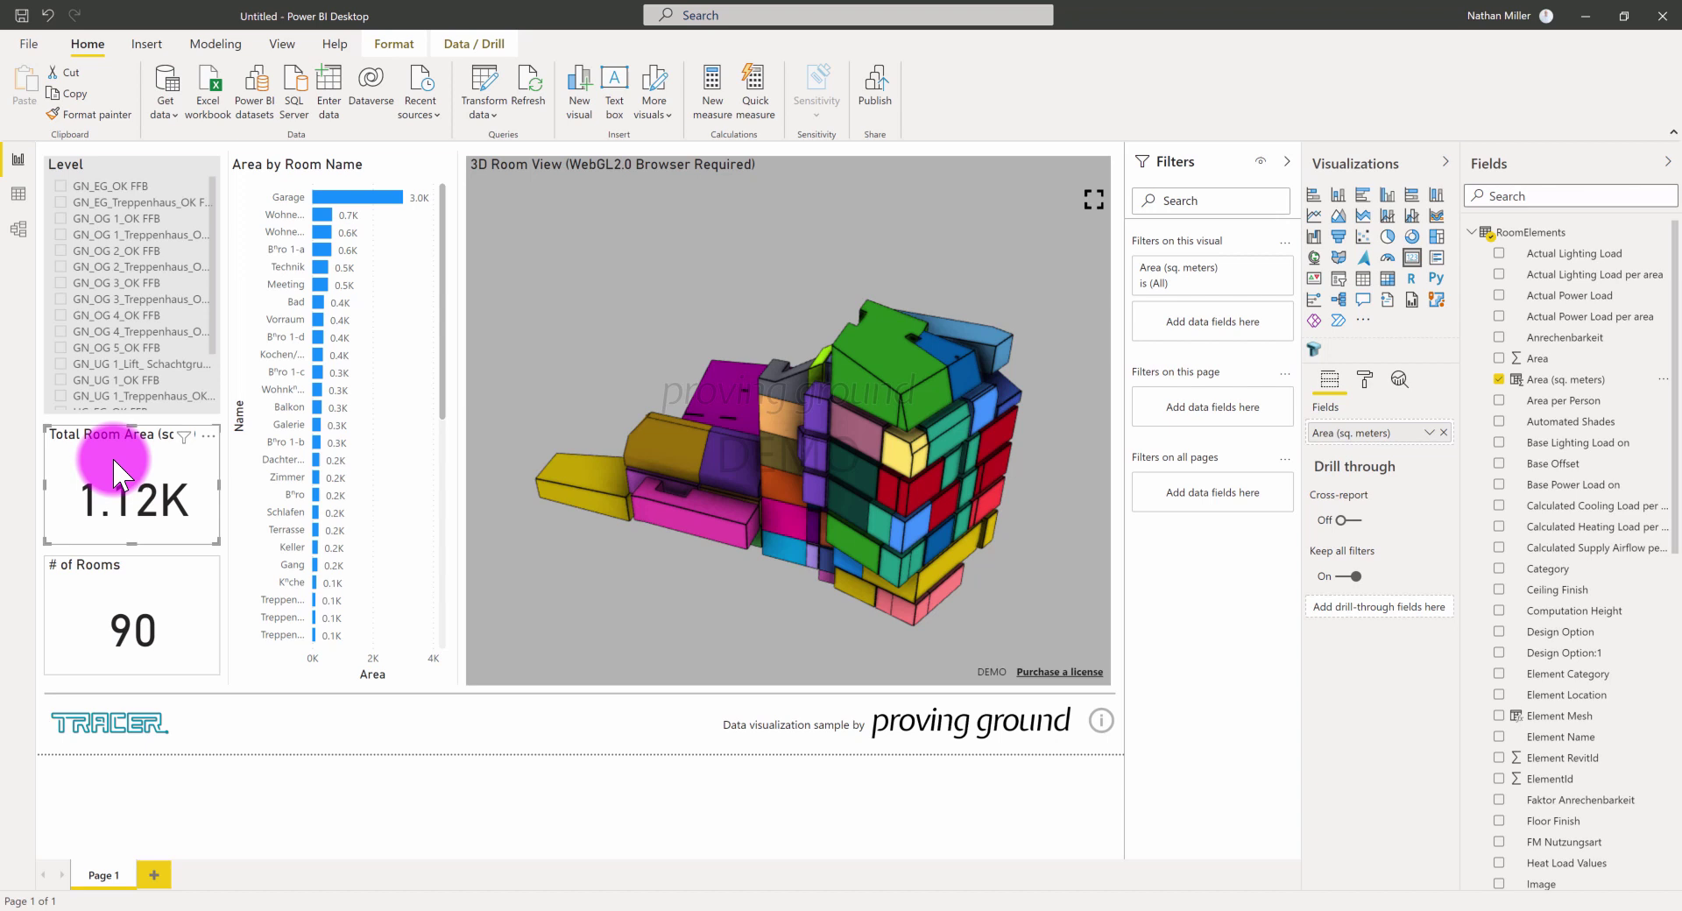
# Retitle the card 'Total Room Area (sq. meters)' by replacing ft with meters.
pyautogui.click(1360, 378)
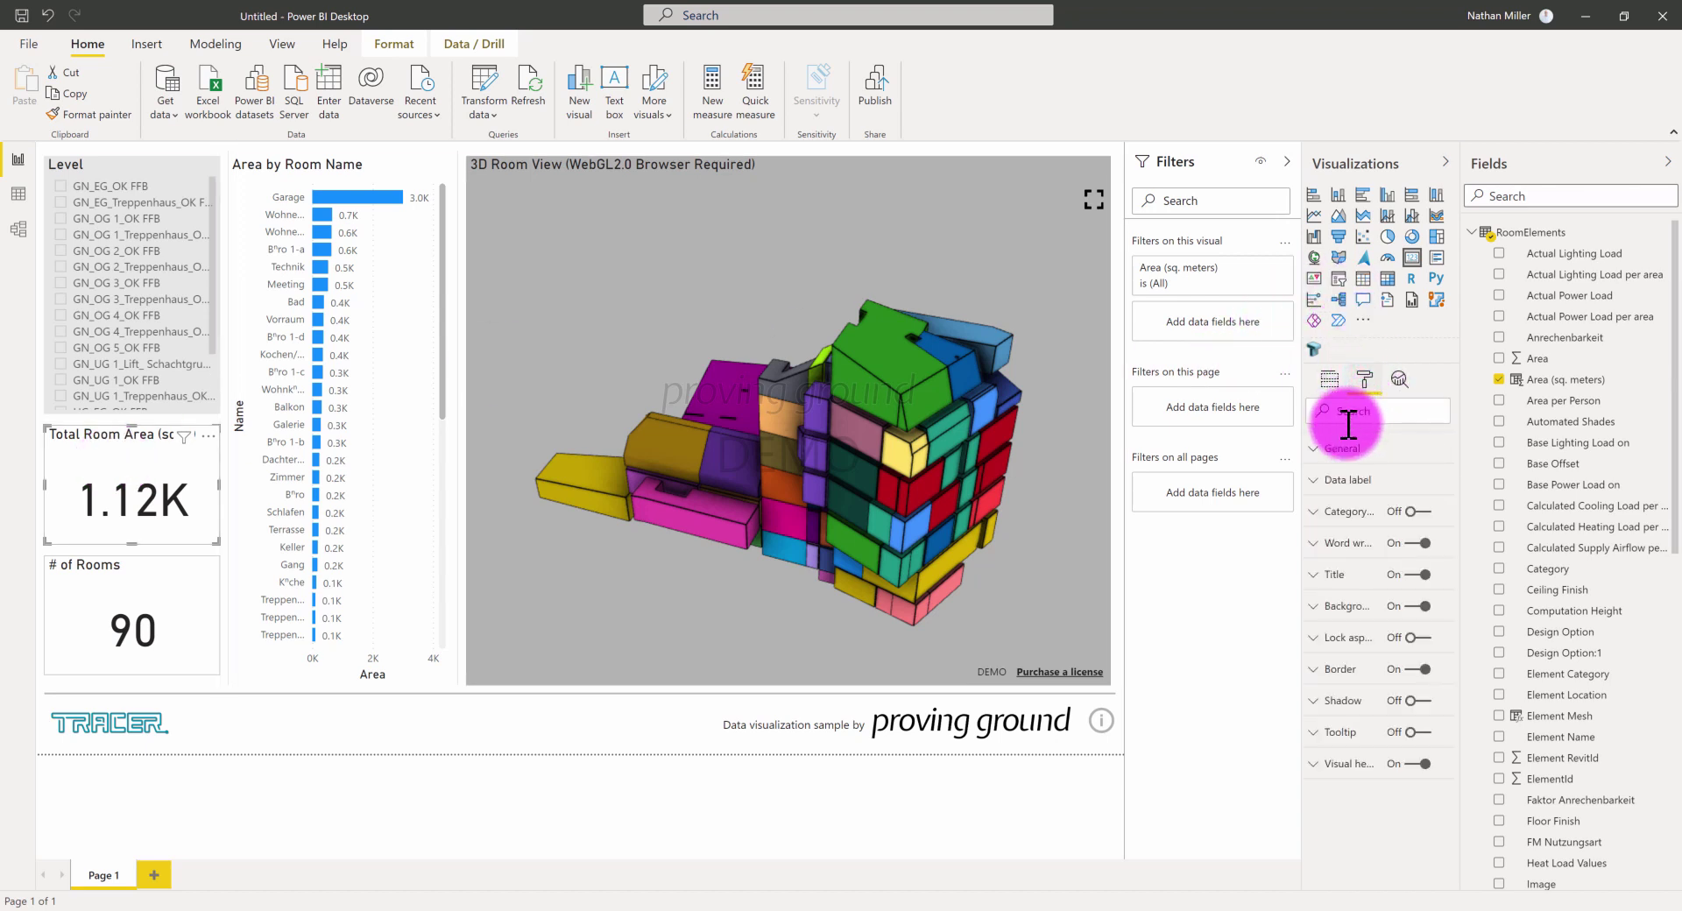
pyautogui.click(1316, 575)
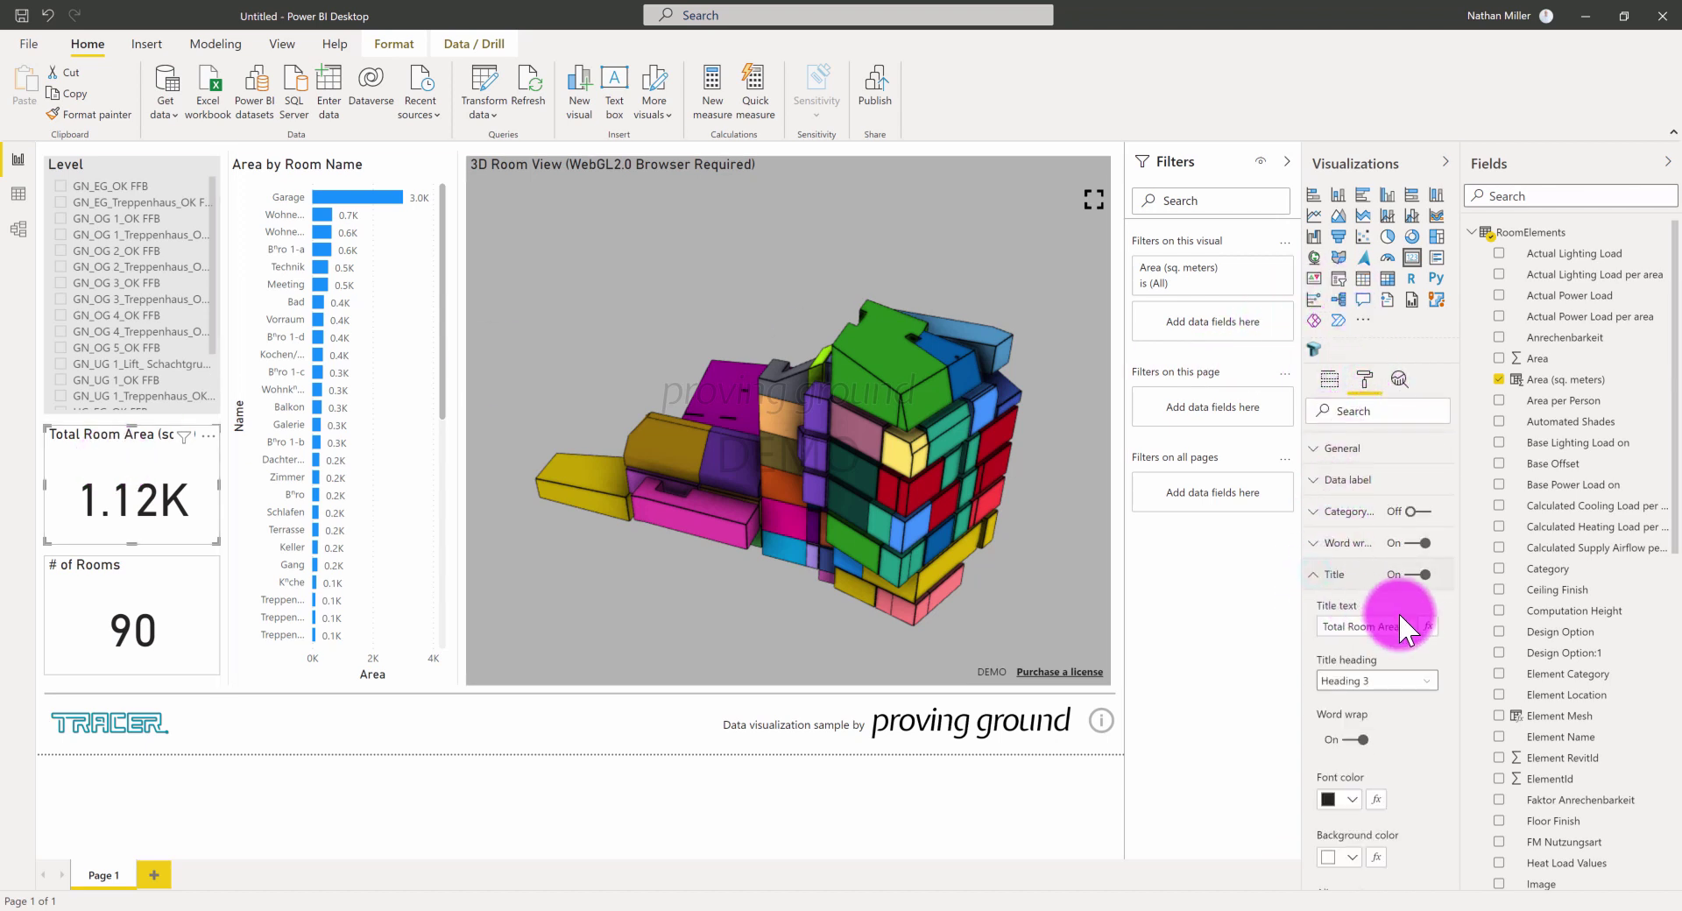
pyautogui.moveTo(1389, 623)
pyautogui.mouseDown()
pyautogui.moveTo(1419, 626)
pyautogui.moveTo(1390, 627)
pyautogui.mouseUp()
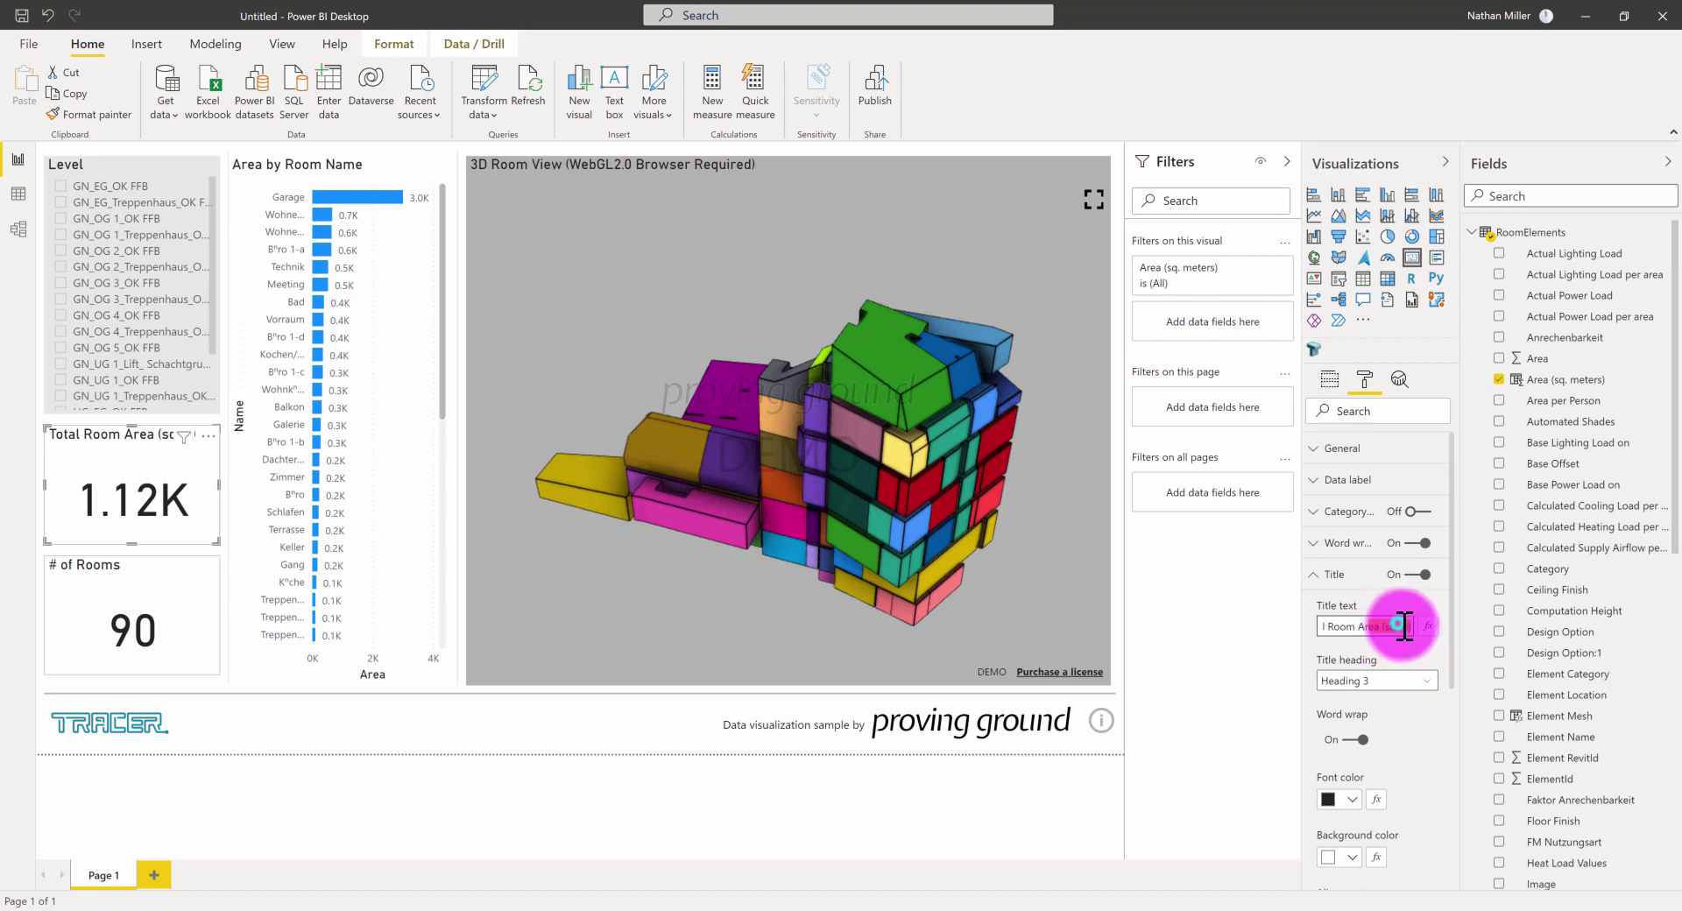
pyautogui.click(1409, 627)
pyautogui.press('BackSpace')
pyautogui.press('BackSpace')
pyautogui.press('BackSpace')
pyautogui.write('meter')
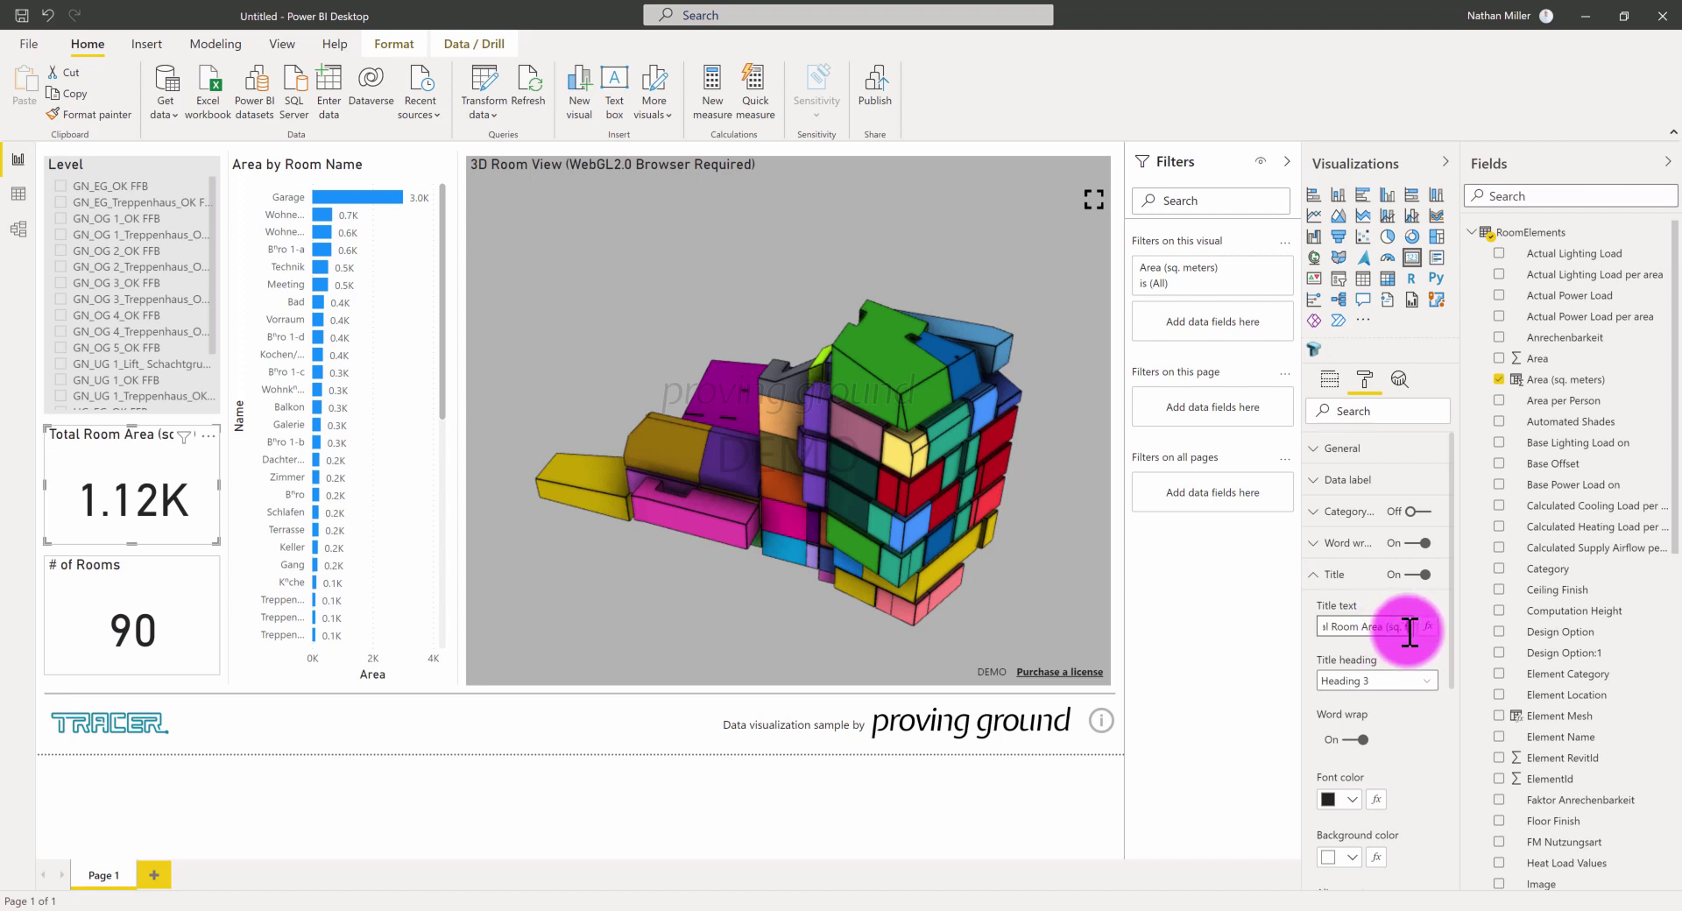
pyautogui.write('s')
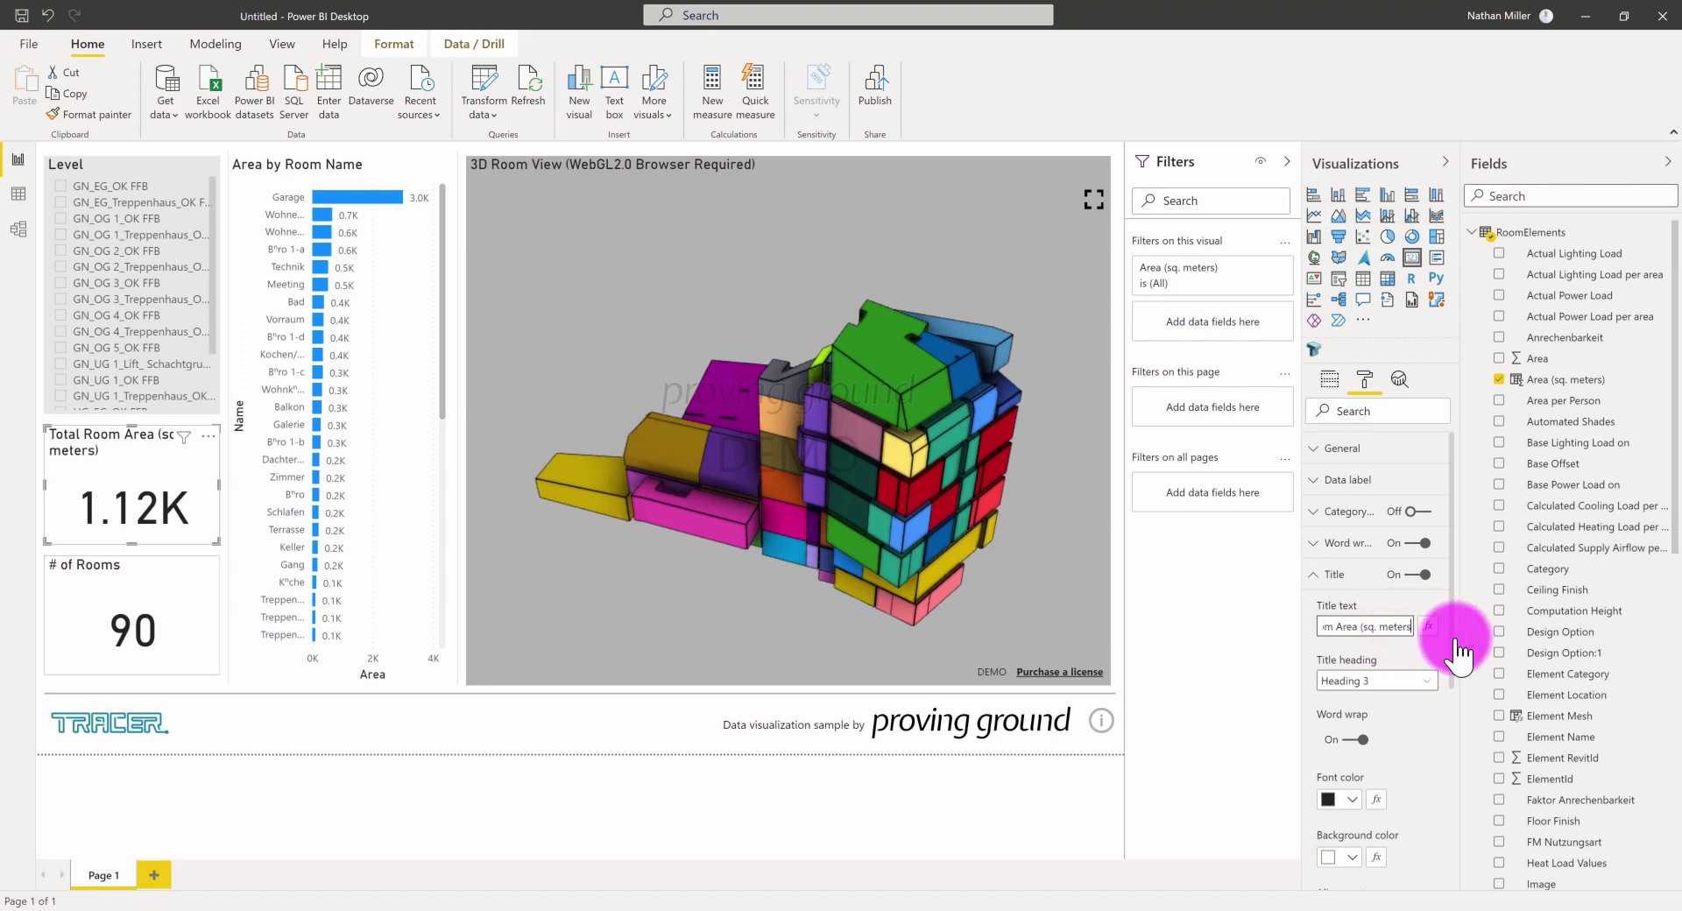
# Replace Area with Area (sq. meters) in the Area by Room Name chart's Values, Garage now 279.
pyautogui.click(742, 420)
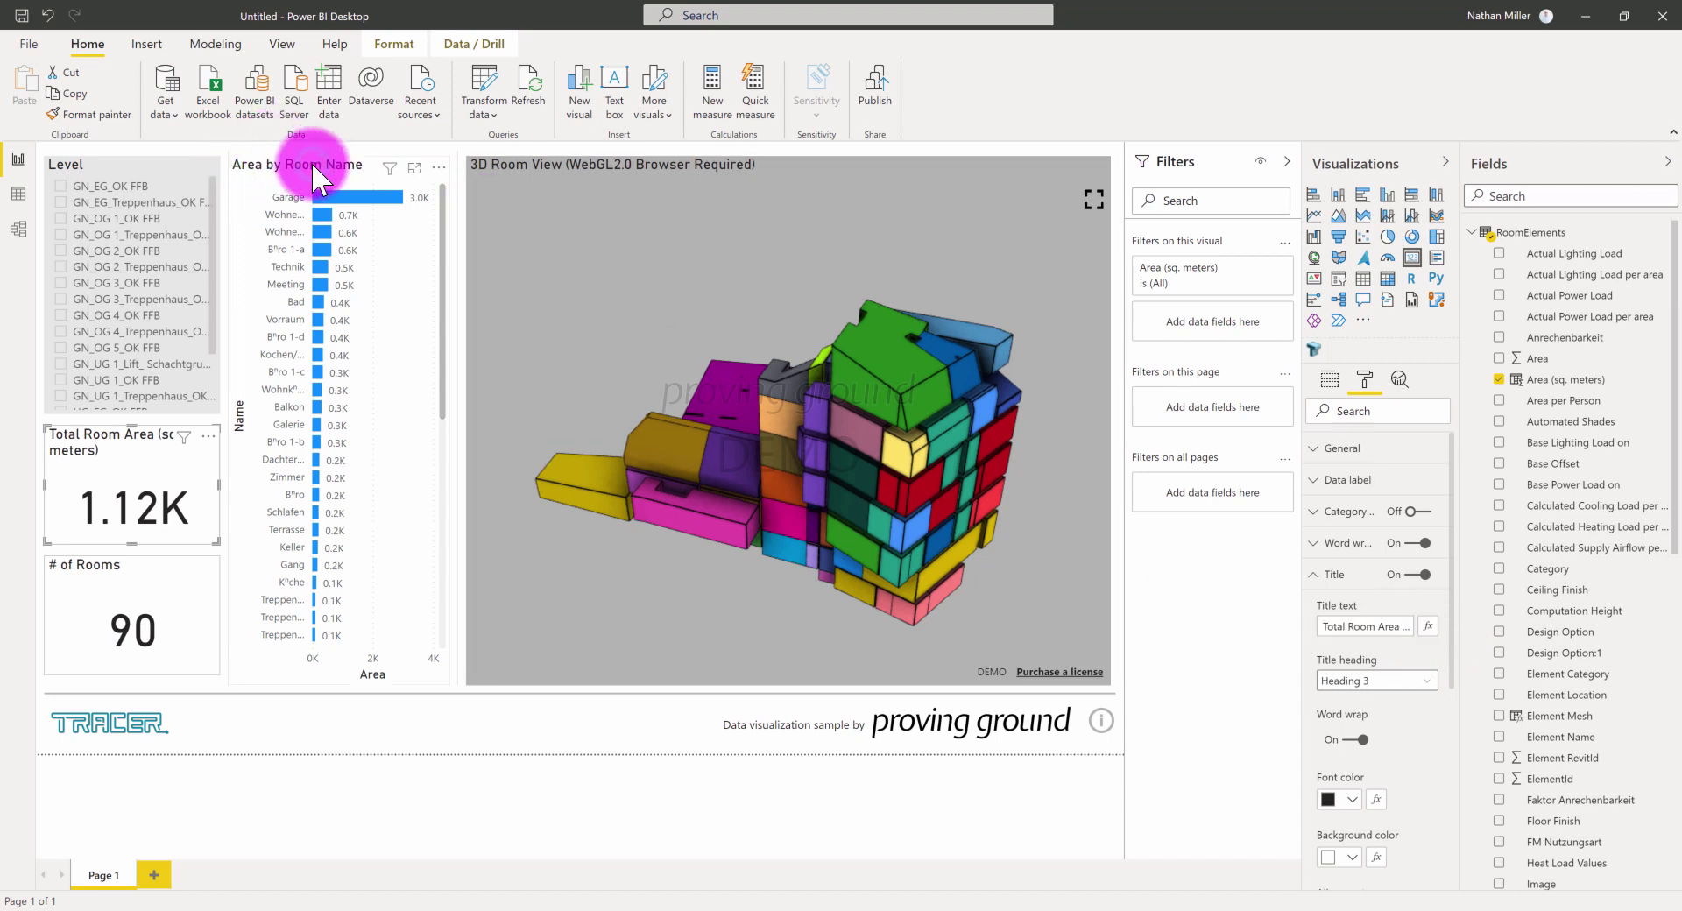
pyautogui.click(278, 177)
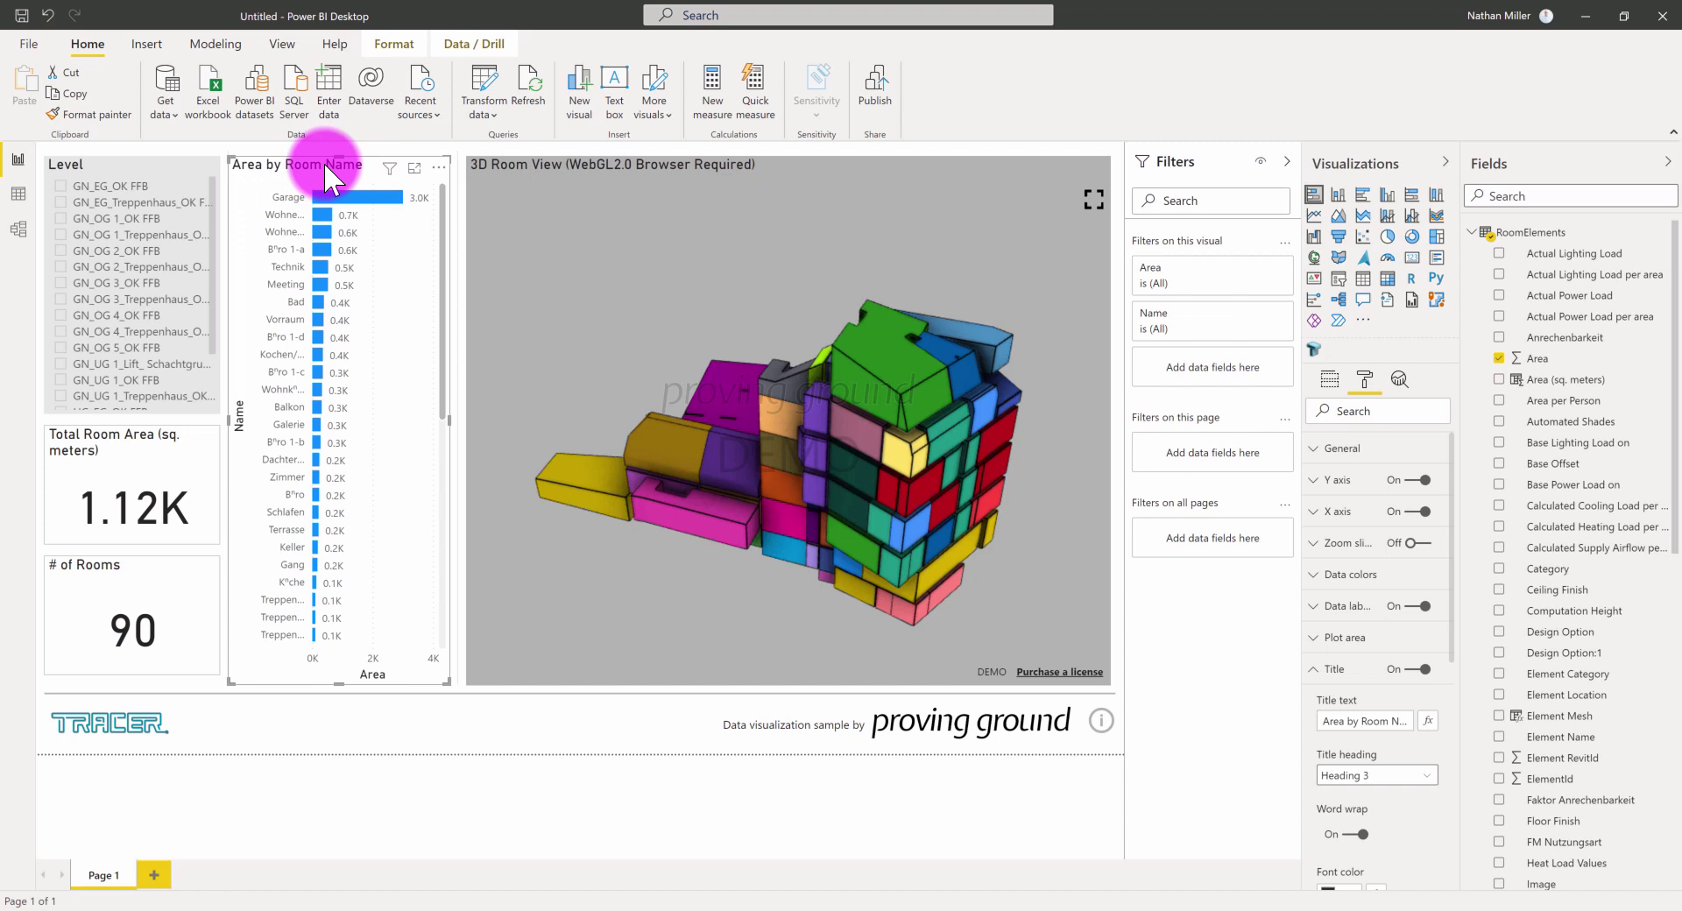
pyautogui.click(1329, 377)
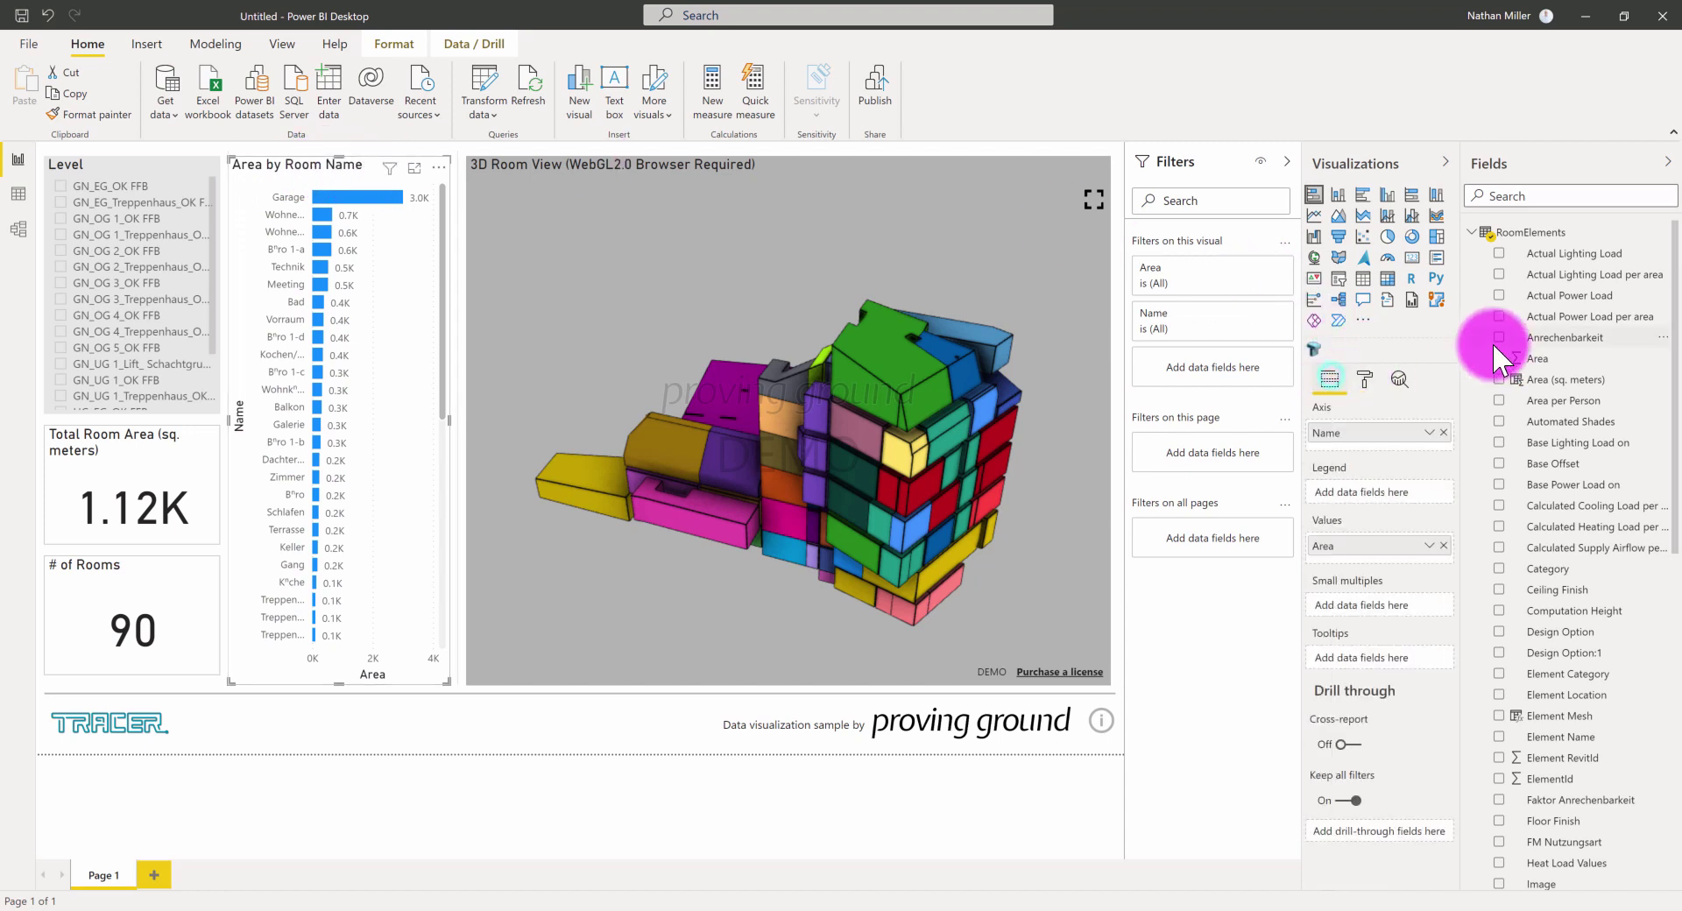
pyautogui.click(1444, 545)
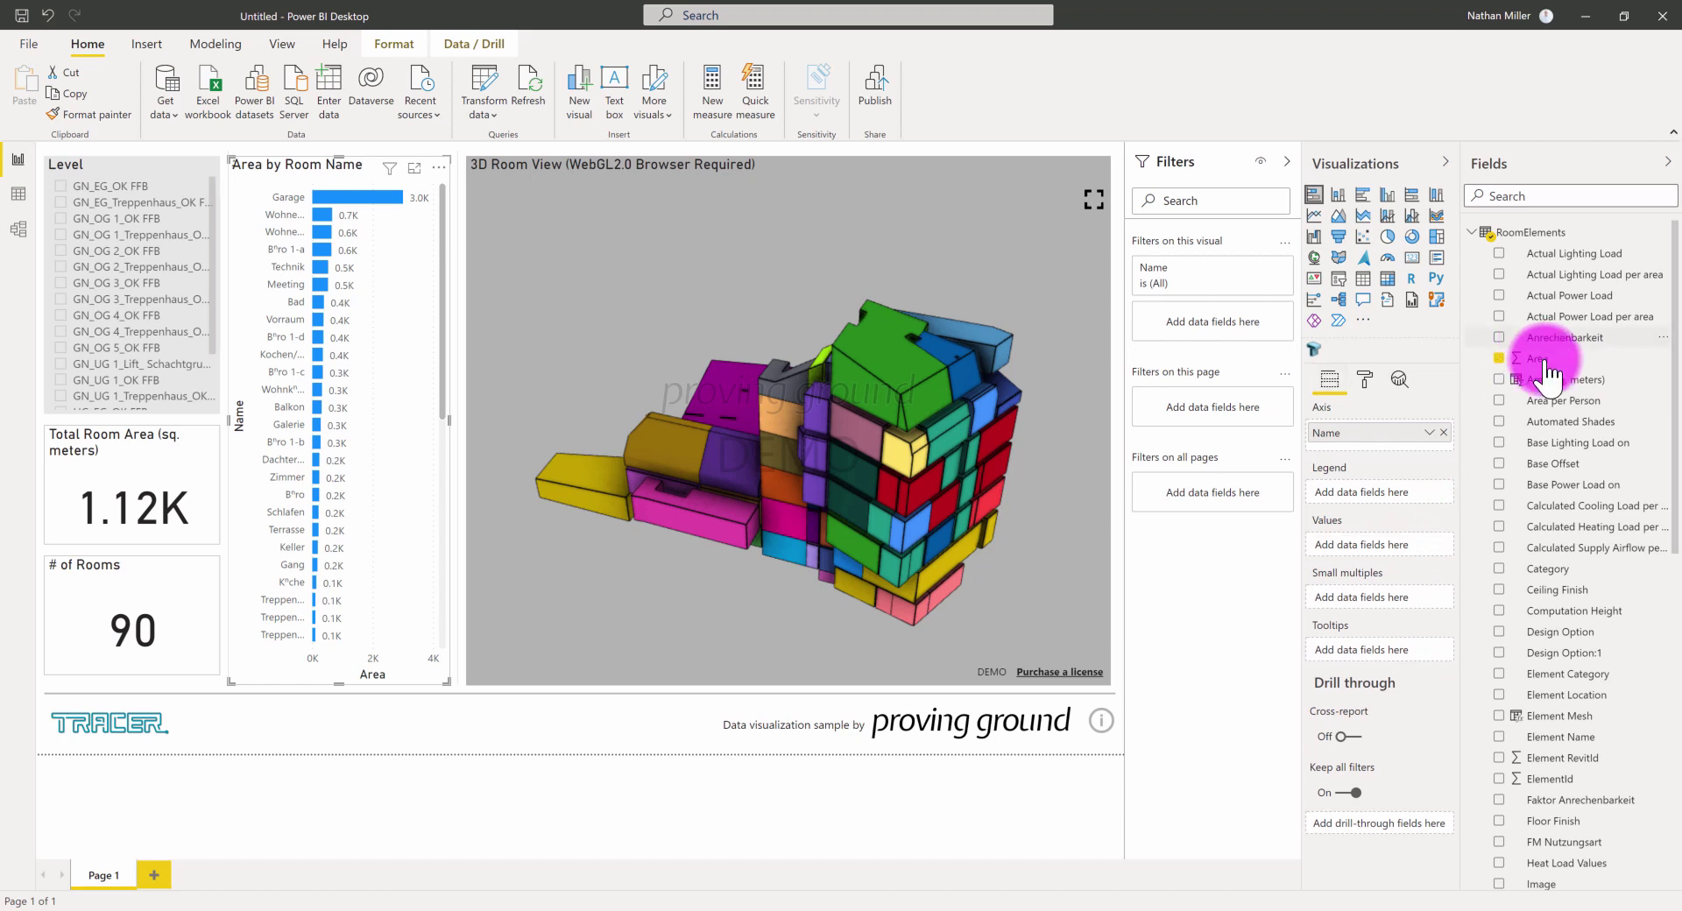
pyautogui.click(1544, 359)
pyautogui.moveTo(1524, 379); pyautogui.dragTo(1369, 547)
pyautogui.moveTo(346, 237); pyautogui.dragTo(330, 187)
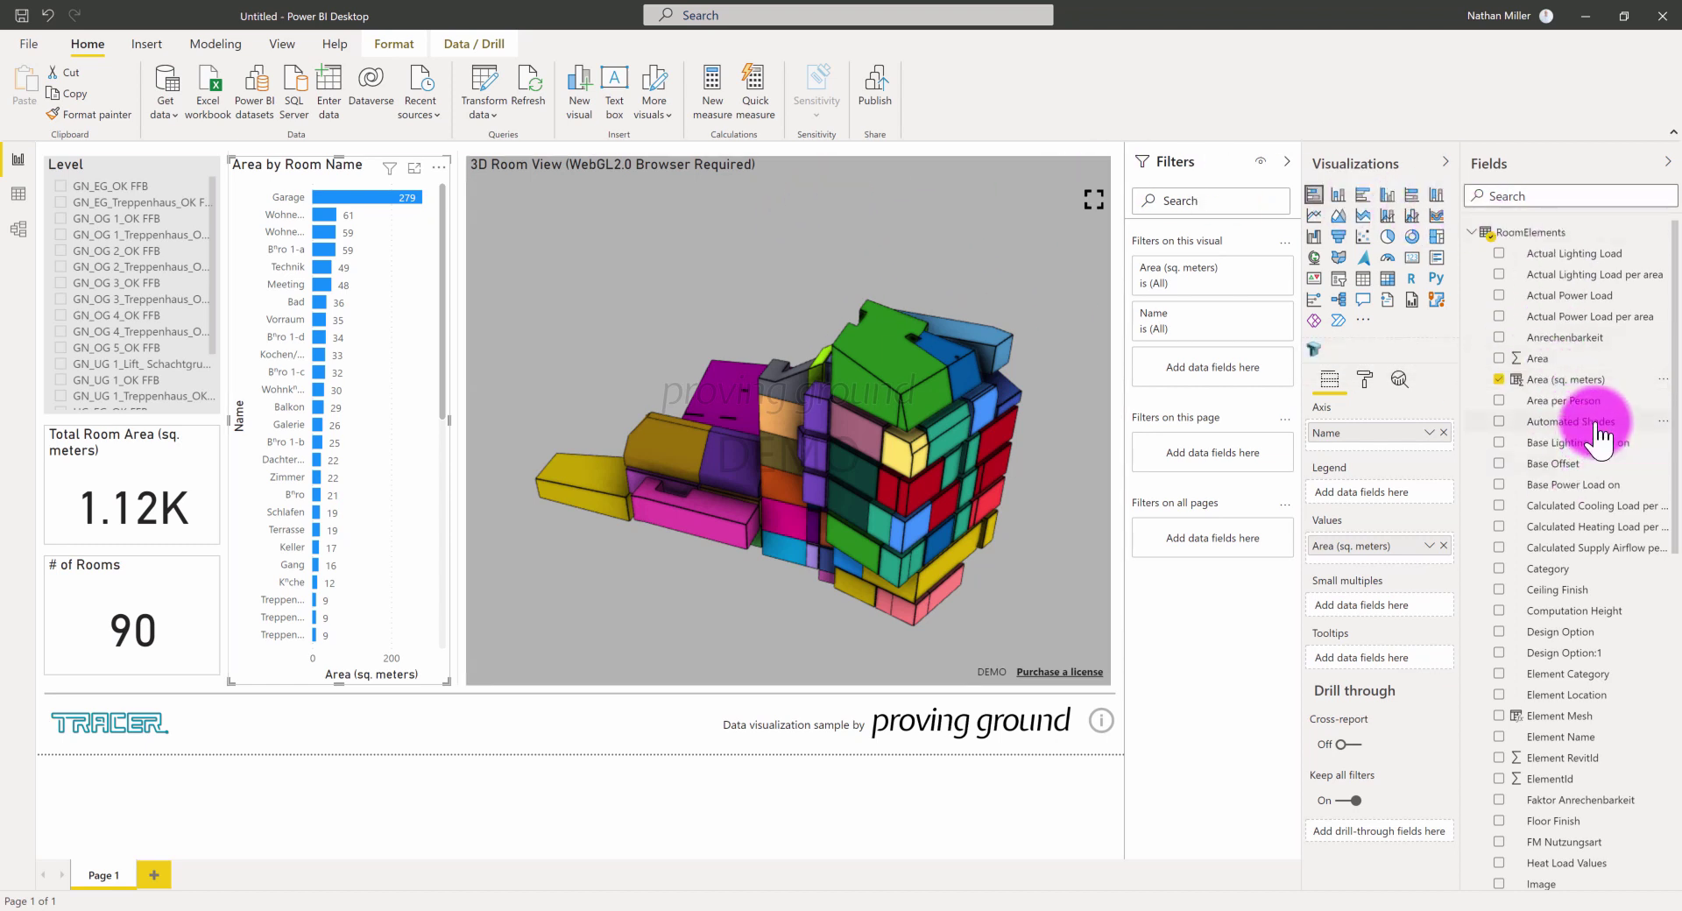
# Review the 10.764 factor in the Area (sq. meters) formula, then orbit the 3D model to check a room.
pyautogui.click(1551, 379)
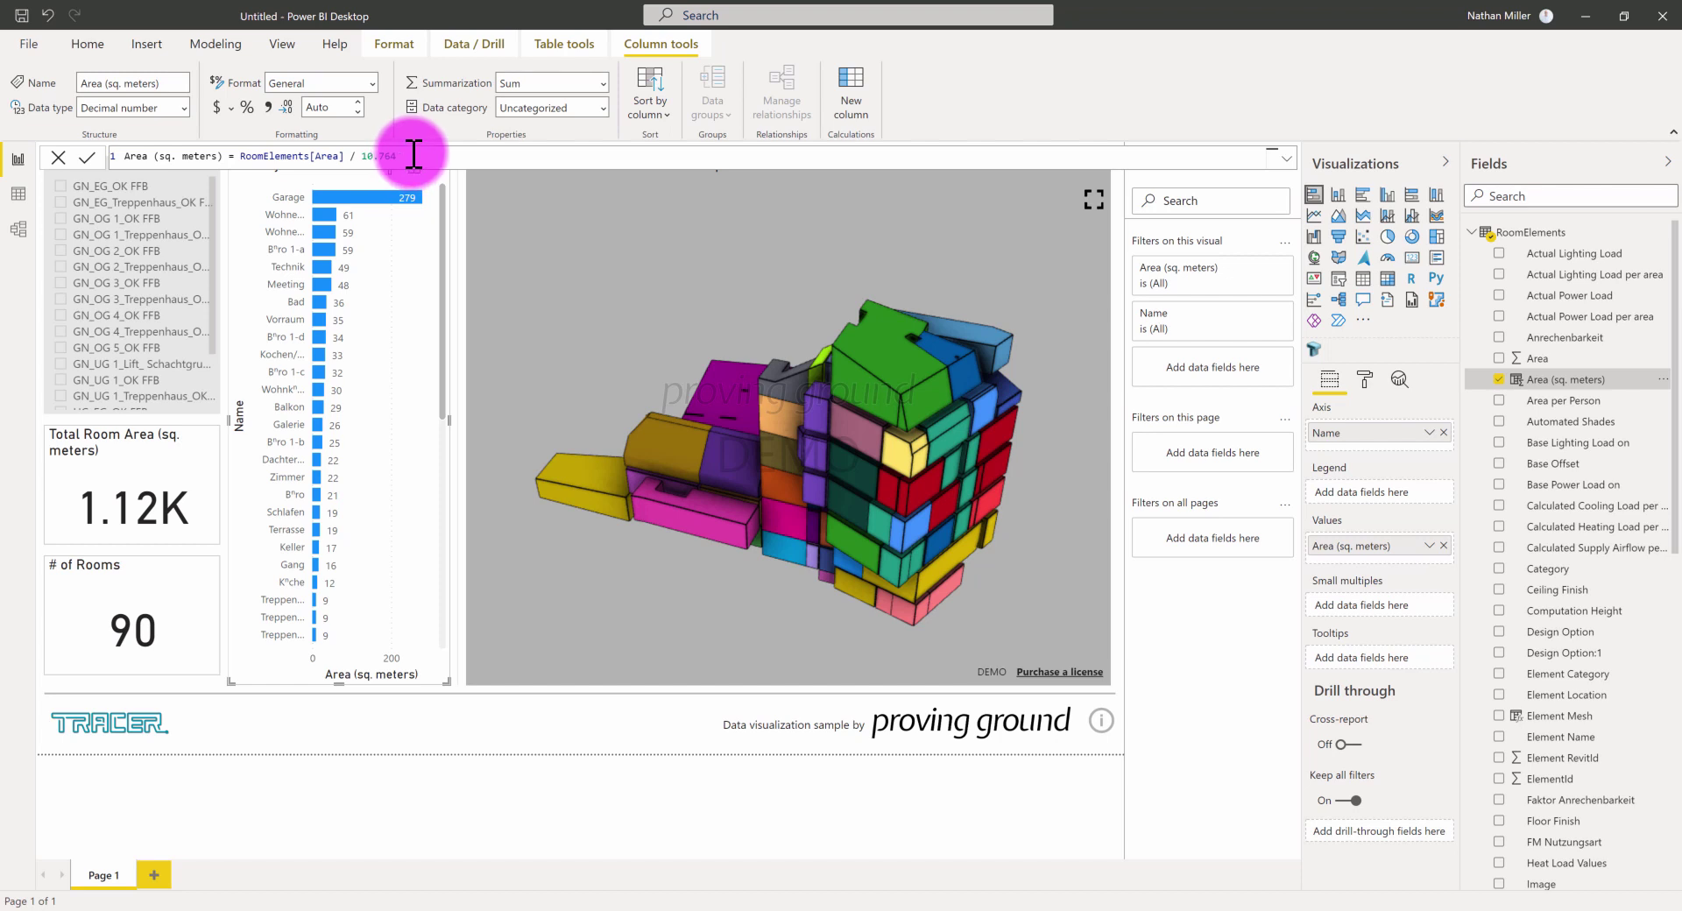
pyautogui.doubleClick(379, 156)
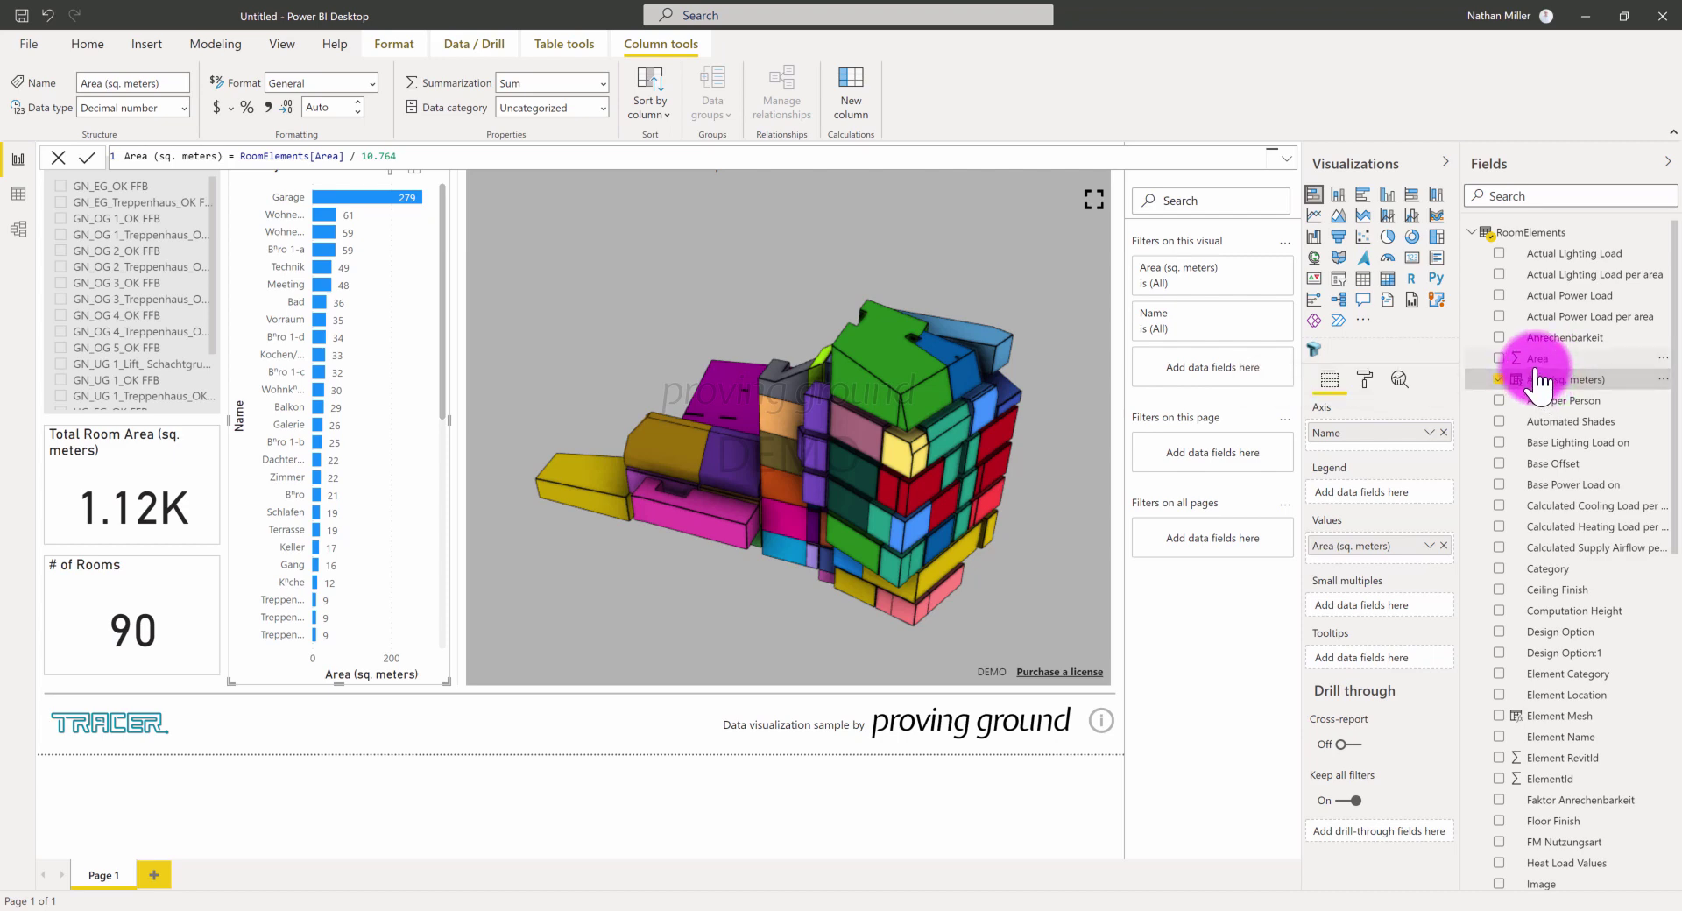
pyautogui.moveTo(741, 403); pyautogui.dragTo(723, 353)
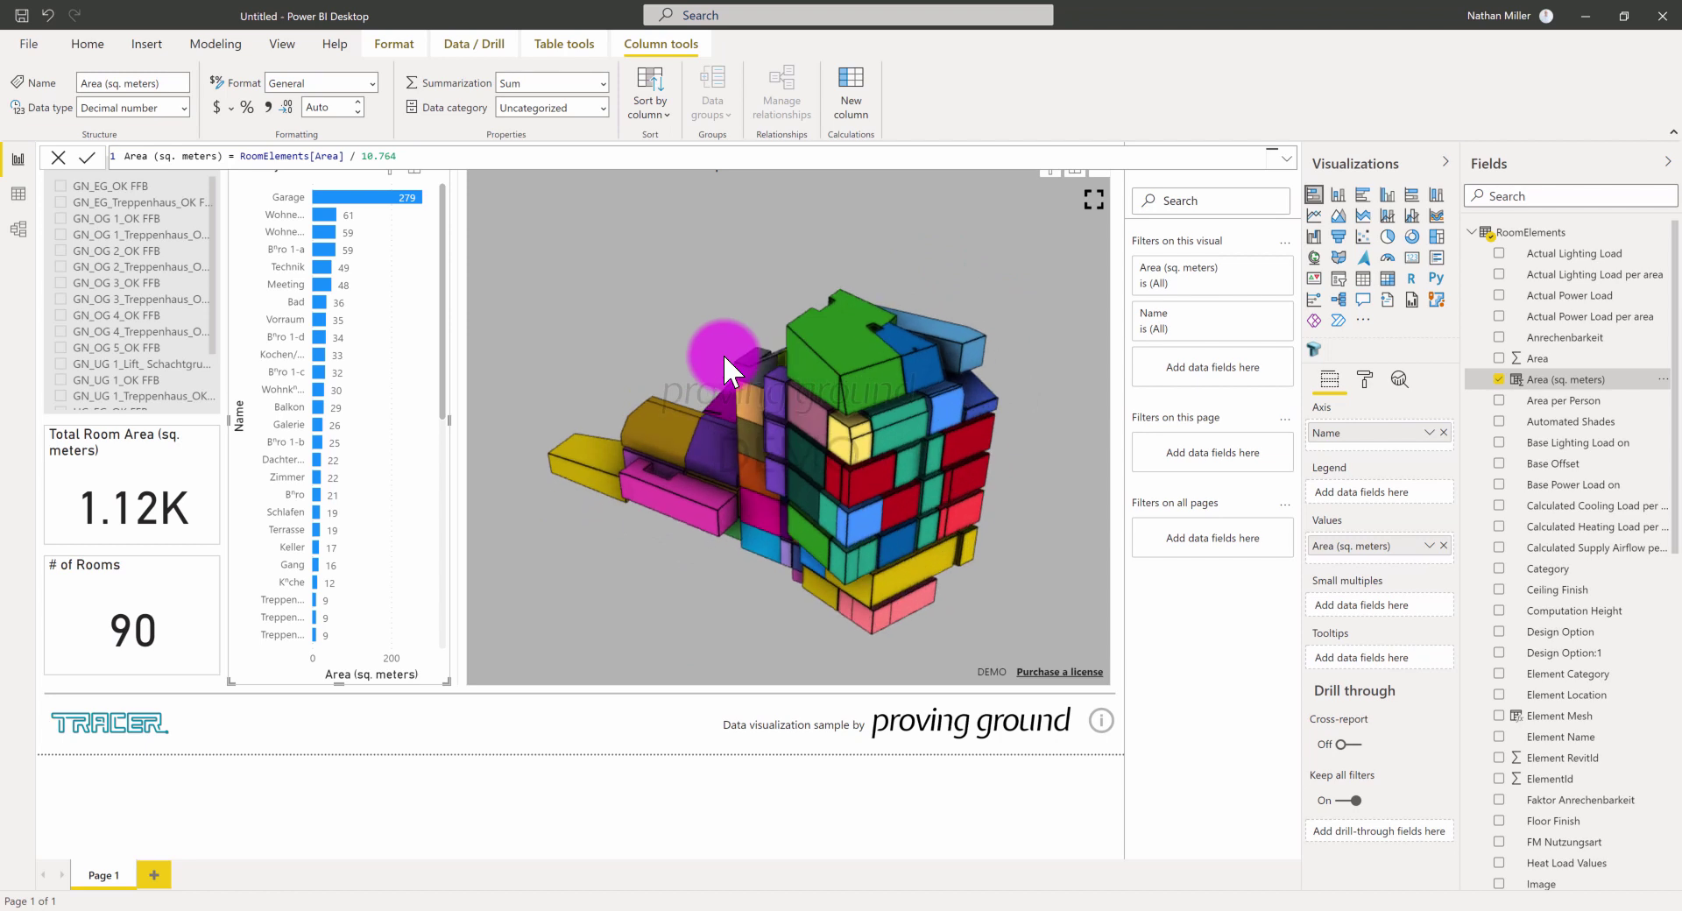
pyautogui.moveTo(912, 507); pyautogui.dragTo(933, 527)
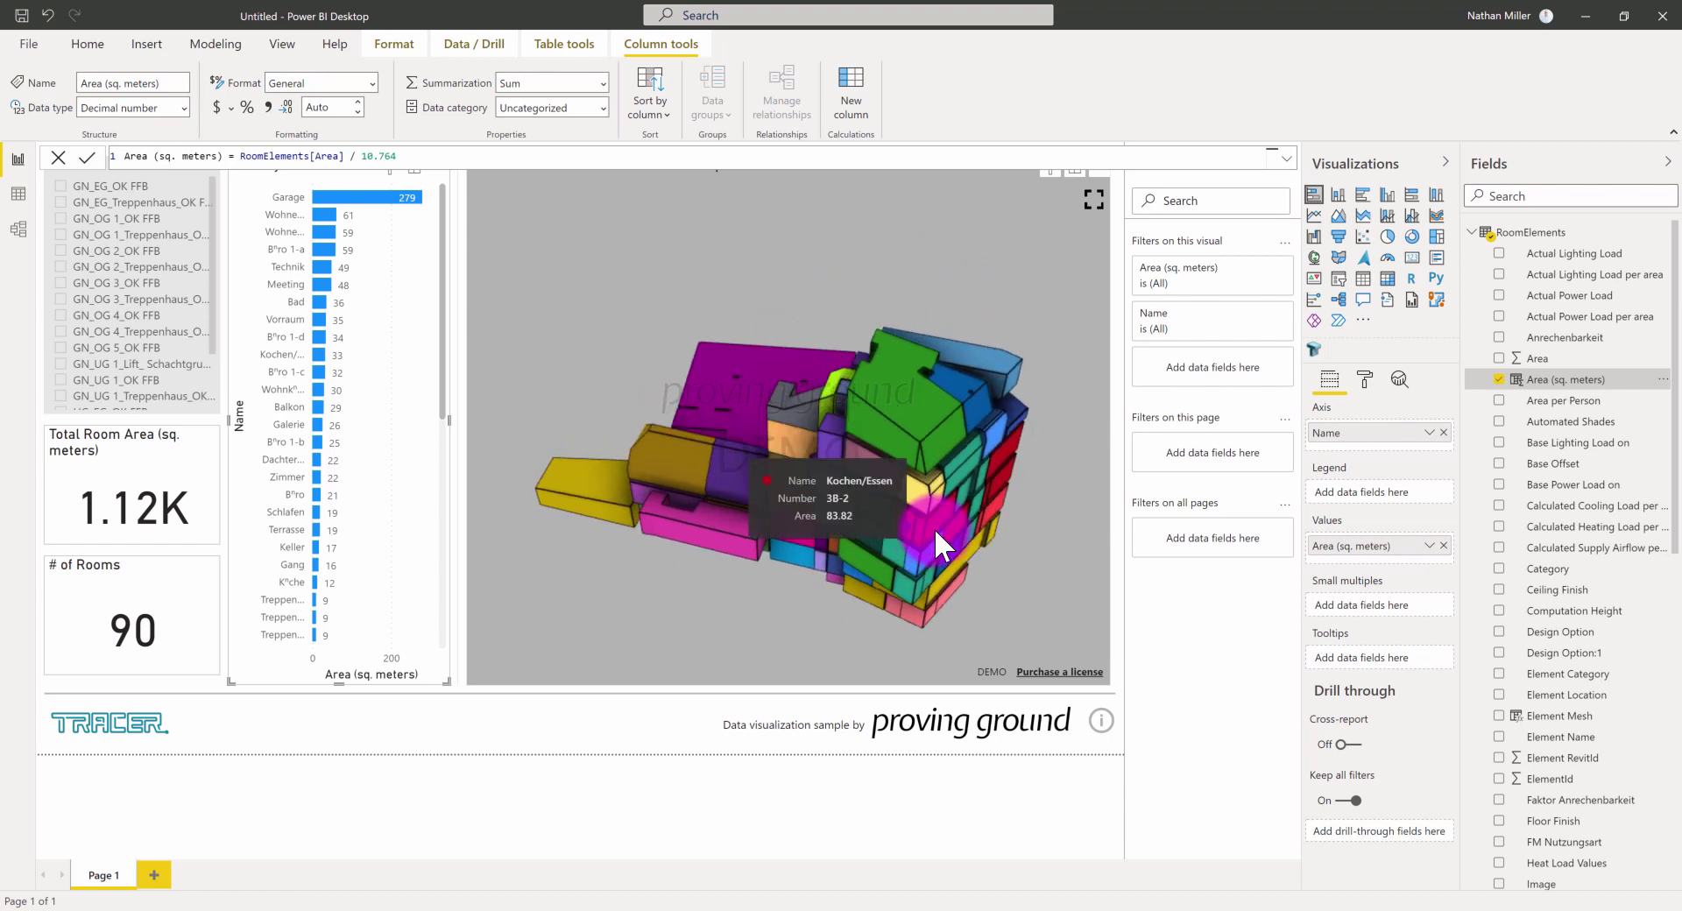